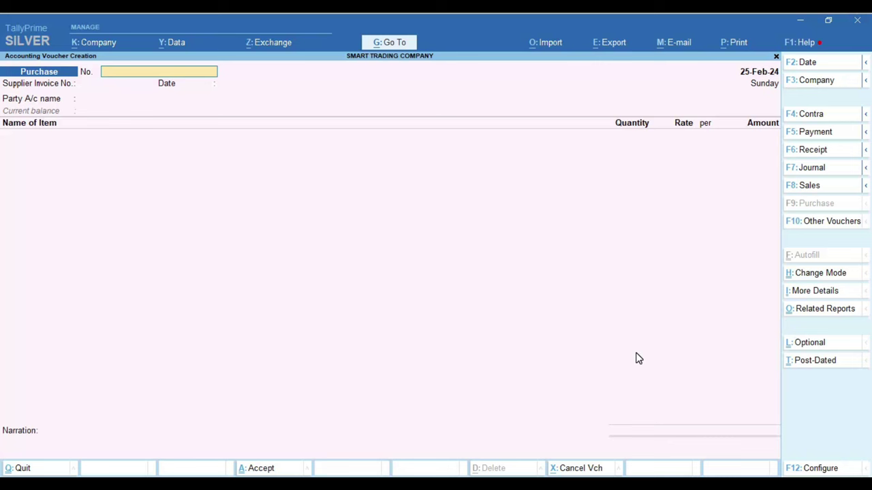
# - Set the purchase voucher date to 30-Jan-24
pyautogui.press('F2')
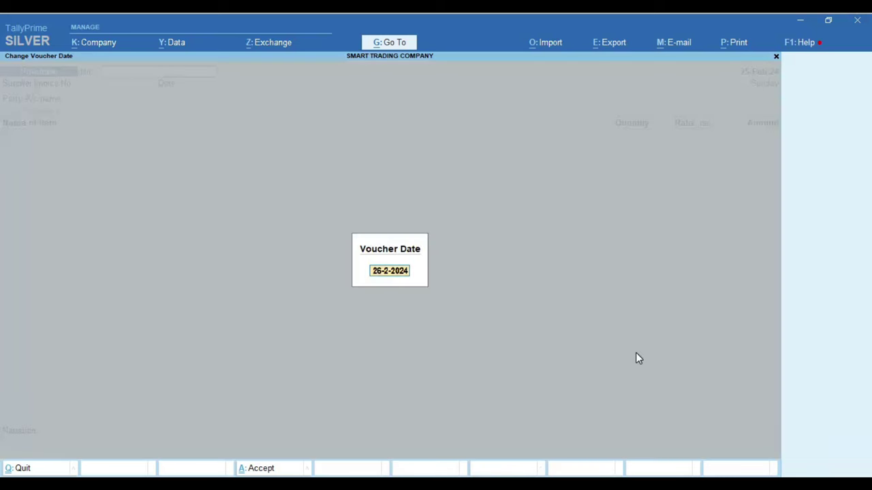
pyautogui.write('30.1')
pyautogui.press('Return')
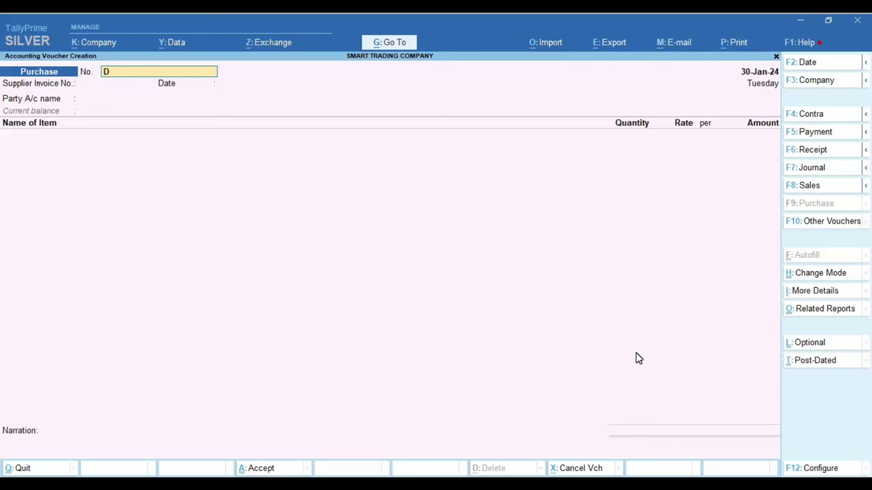
# - Enter D123 as both the voucher number and the supplier invoice number, keeping 30-Jan-24 as the invoice date
pyautogui.write('D1')
pyautogui.press('Return')
pyautogui.press('Return')
pyautogui.write('D12')
pyautogui.press('Return')
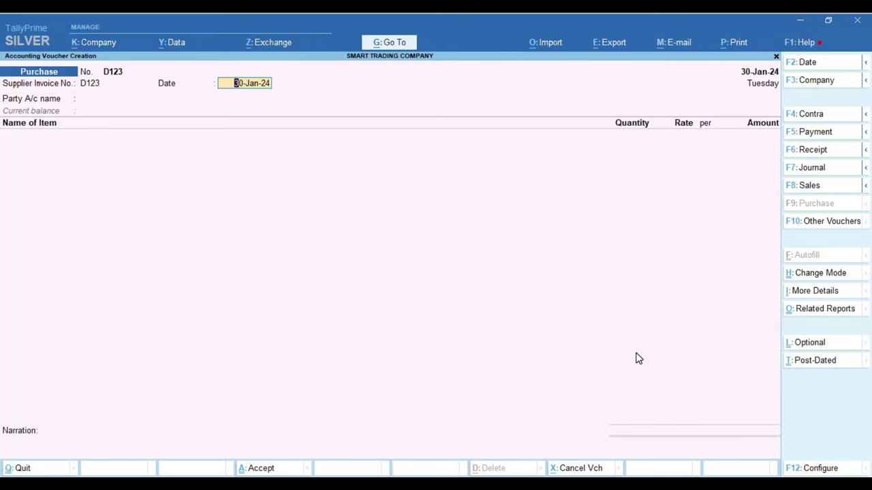
pyautogui.press('Return')
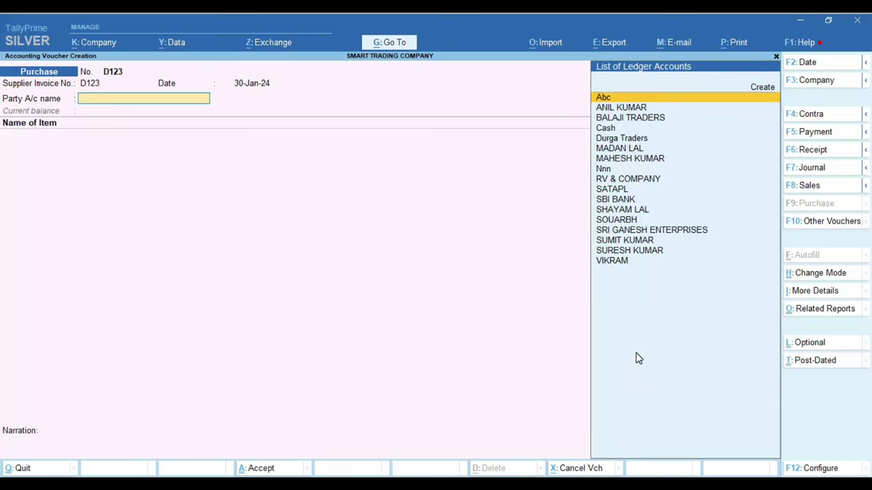
# - Choose BALAJI TRADERS as the party account of the purchase voucher
pyautogui.press('Down')
pyautogui.press('Down')
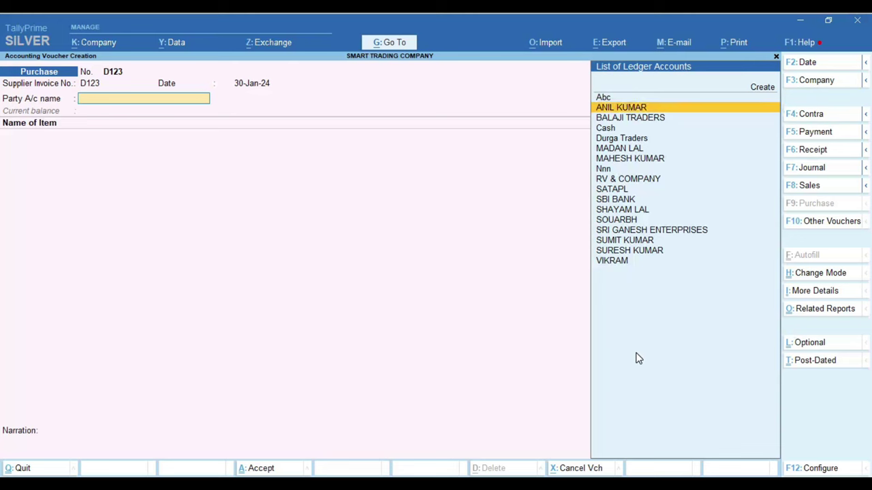
pyautogui.press('Return')
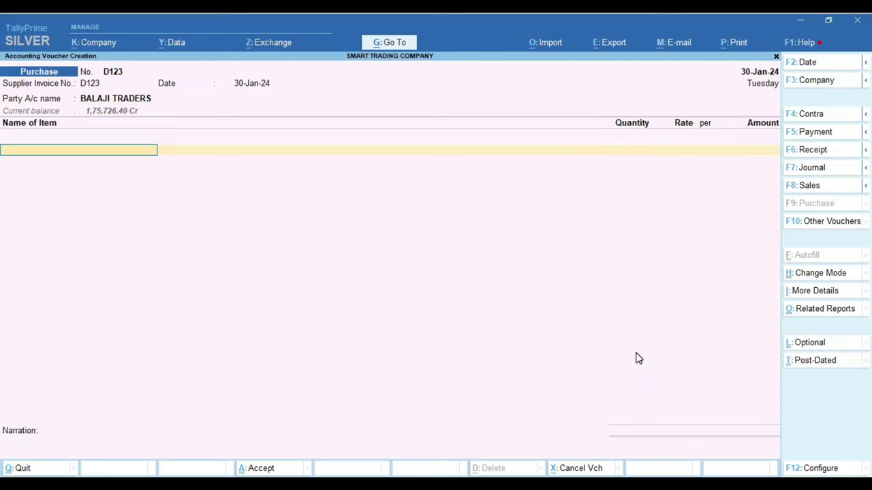
# - Review the BALAJI TRADERS ledger's bill-by-bill balance setting and return to the voucher
pyautogui.press('BackSpace')
pyautogui.hotkey('ctrl', 'Return')
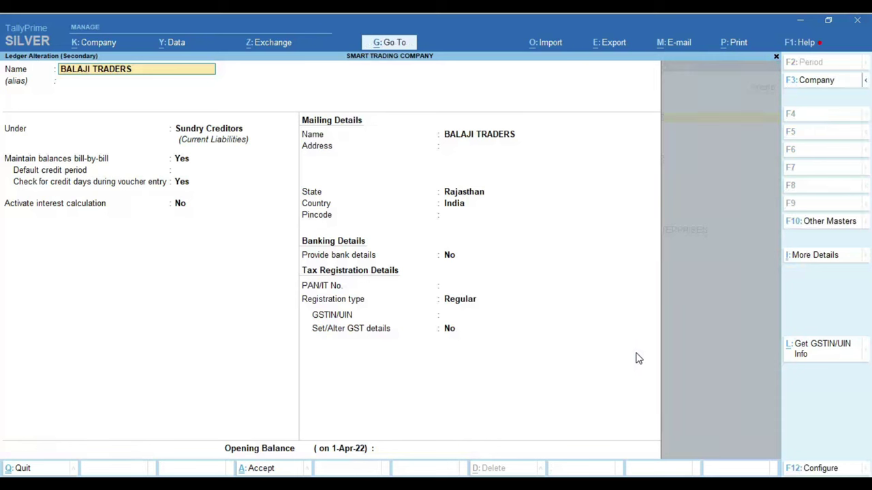
pyautogui.press('Return')
pyautogui.press('Return')
pyautogui.press('Return')
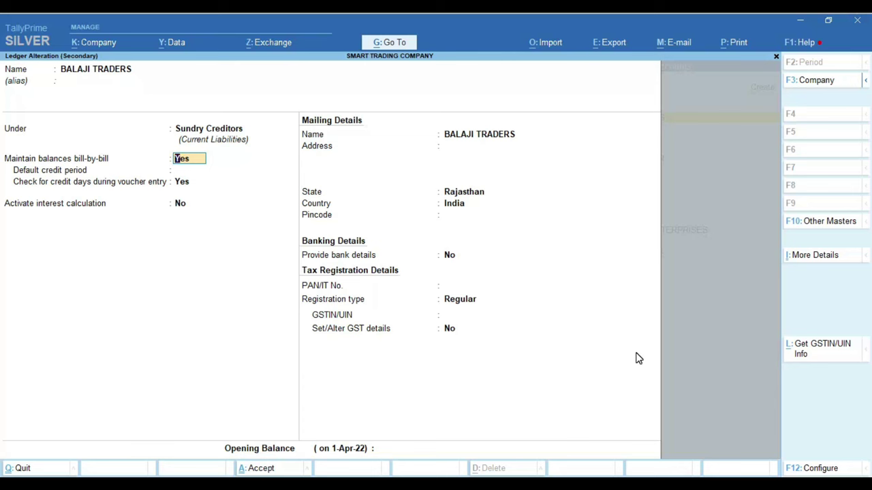
pyautogui.press('ctrl')
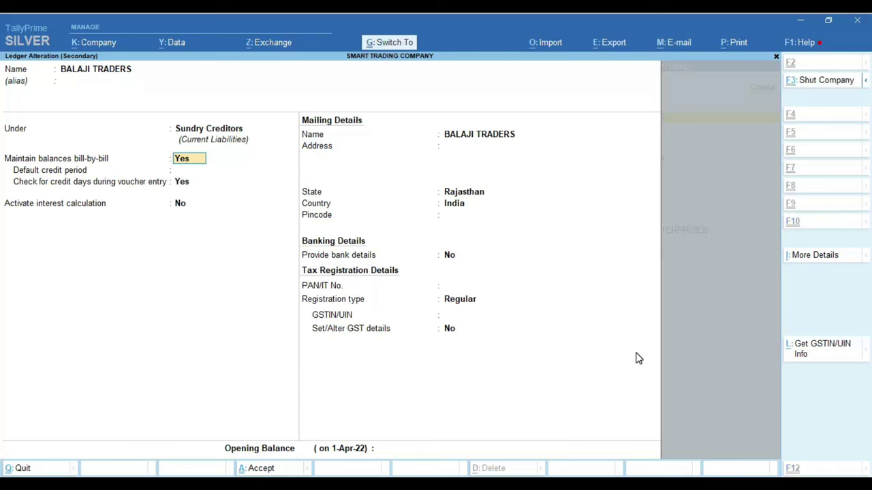
pyautogui.hotkey('ctrl', 'a')
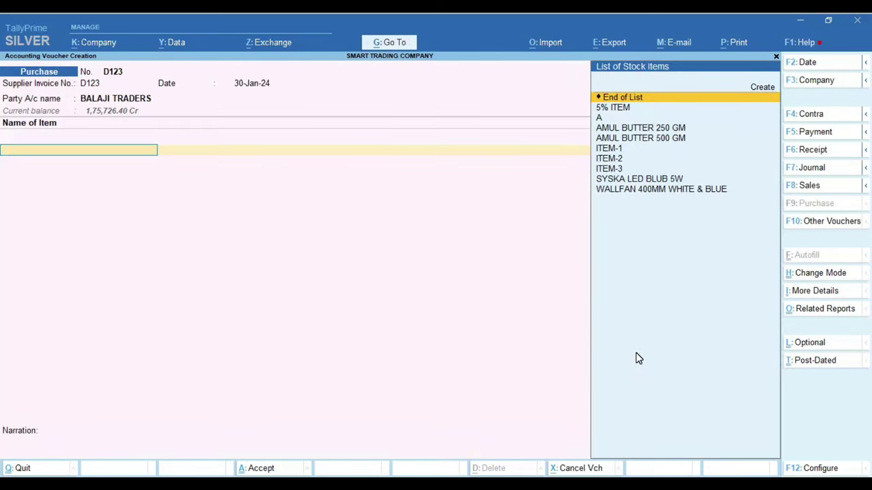
# - Add the stock item SYSKA LED BLUB 5W to the voucher with a quantity of 10 PCS
pyautogui.press('Down')
pyautogui.press('Down')
pyautogui.press('Down')
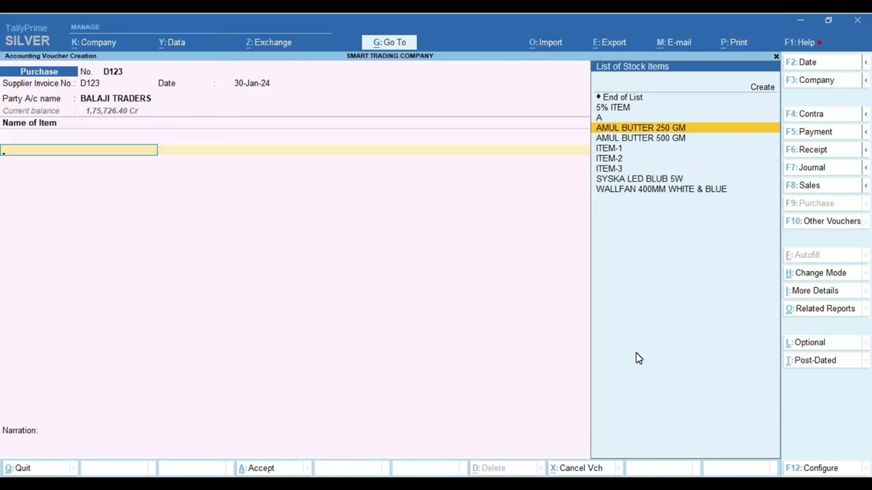
pyautogui.press('Down')
pyautogui.press('Down')
pyautogui.press('Down')
pyautogui.press('Down')
pyautogui.press('Down')
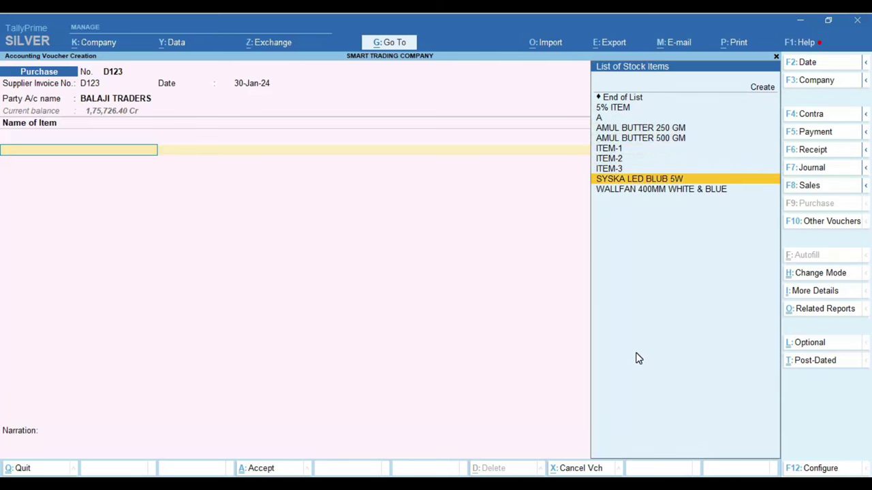
pyautogui.press('Return')
pyautogui.press('Return')
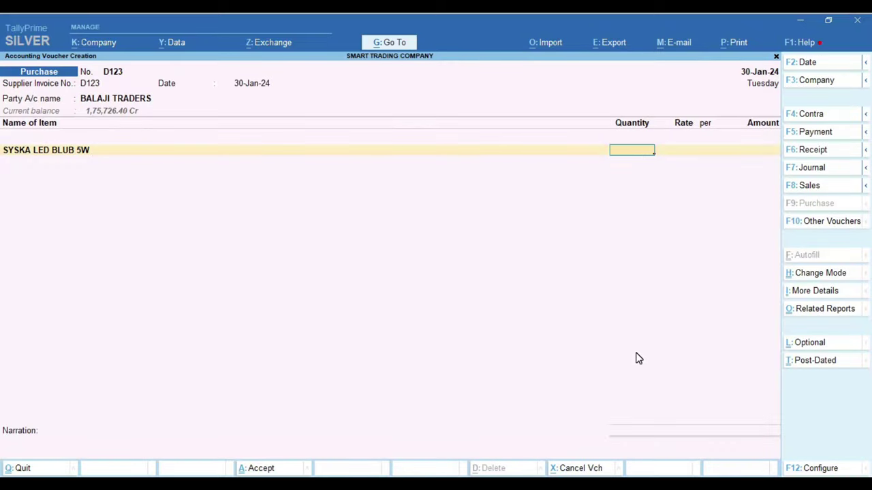
pyautogui.write('10')
pyautogui.press('Return')
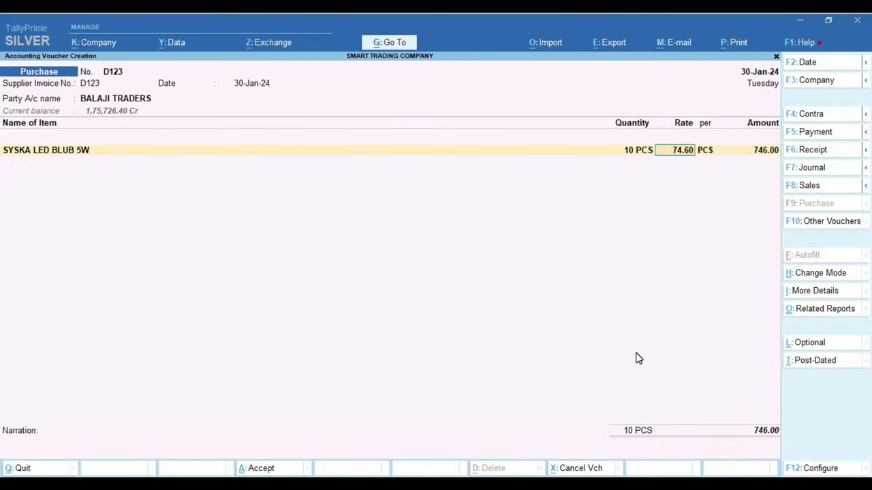
pyautogui.write('1000')
pyautogui.press('Return')
pyautogui.press('Return')
pyautogui.press('Return')
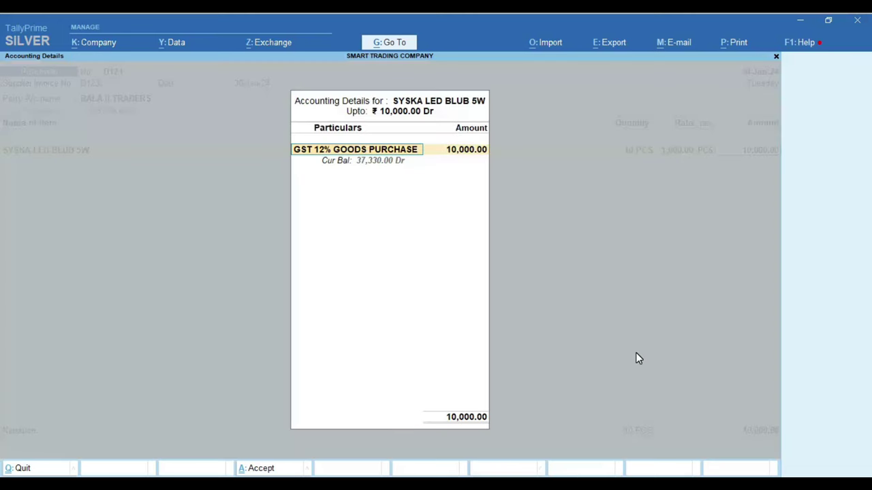
pyautogui.press('Escape')
pyautogui.press('BackSpace')
pyautogui.press('BackSpace')
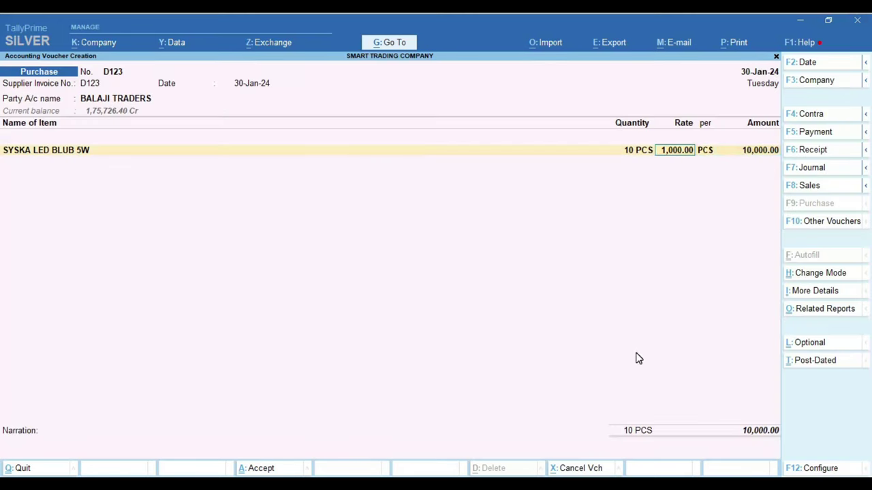
# - Set the bulb's rate to 950 per PCS and allocate its amount to GST 12% GOODS PURCHASE
pyautogui.write('950')
pyautogui.press('Return')
pyautogui.press('Return')
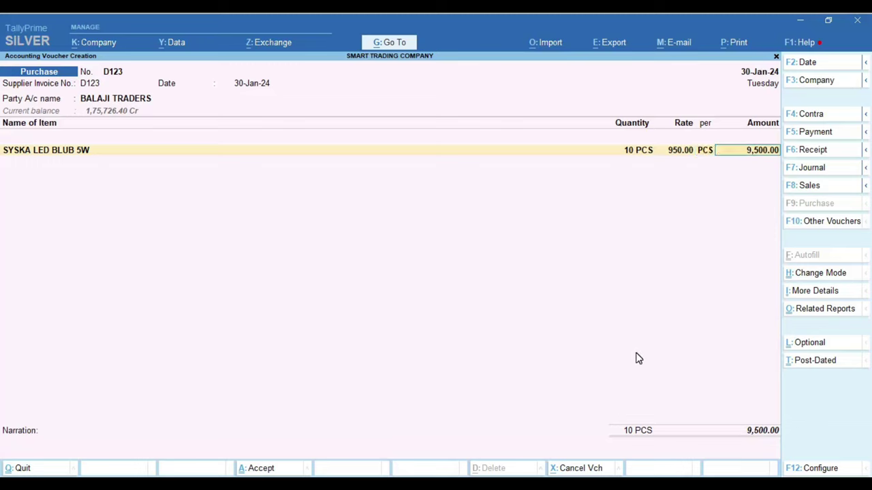
pyautogui.press('Return')
pyautogui.press('Return')
pyautogui.press('Return')
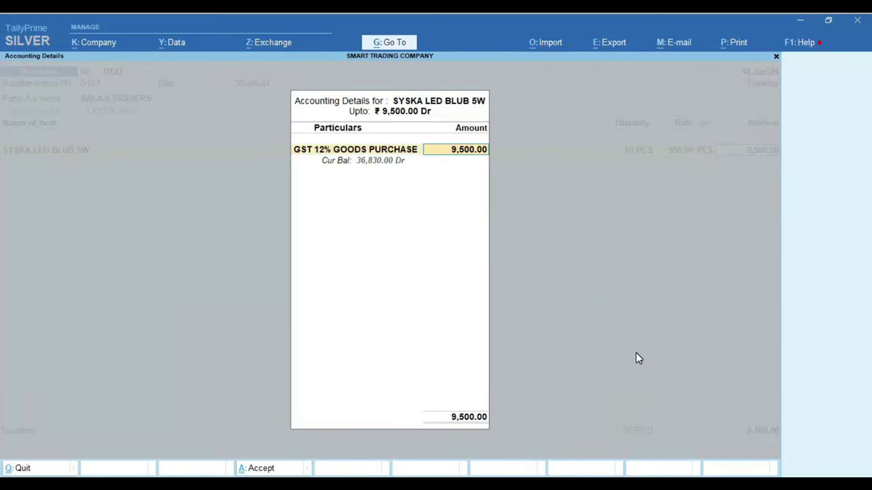
pyautogui.press('Return')
# - Add the CGST TAX and SGST TAX ledgers below the stock item
pyautogui.write('CGST TAX')
pyautogui.press('Return')
pyautogui.press('Return')
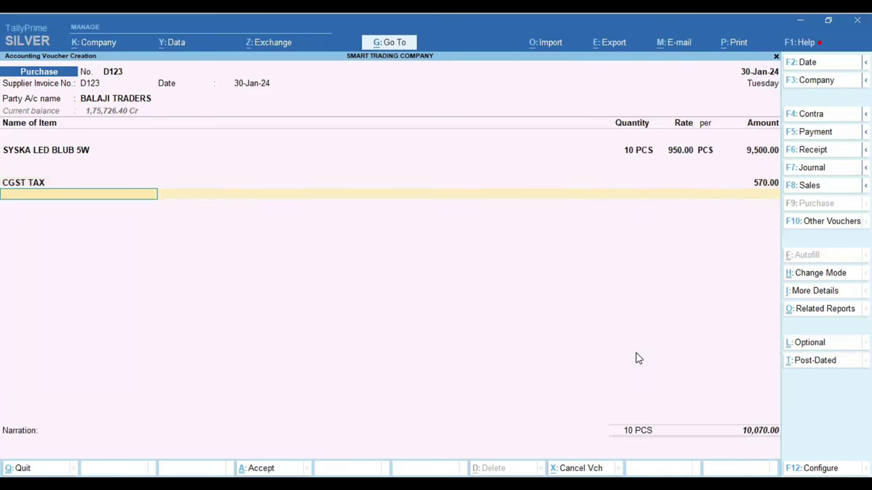
pyautogui.write('SG')
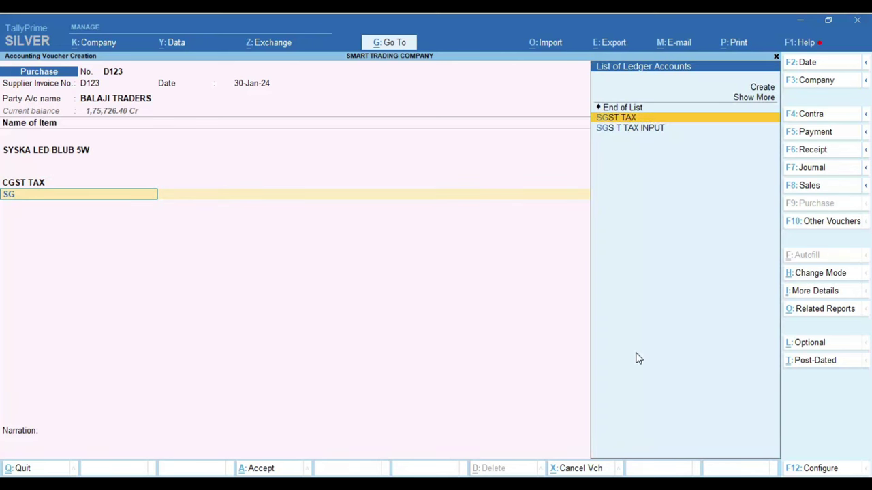
pyautogui.press('Return')
# - Check the SGST TAX ledger's master settings and return to its line in the voucher
pyautogui.press('BackSpace')
pyautogui.hotkey('ctrl', 'Return')
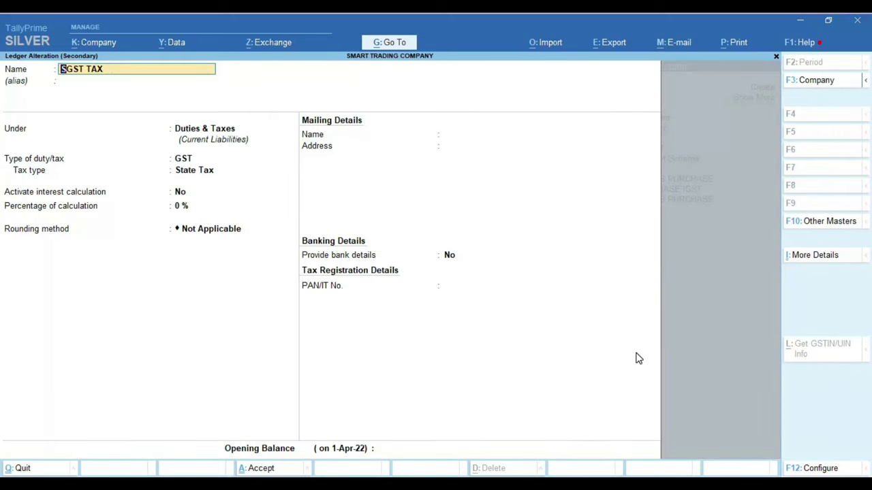
pyautogui.press('Escape')
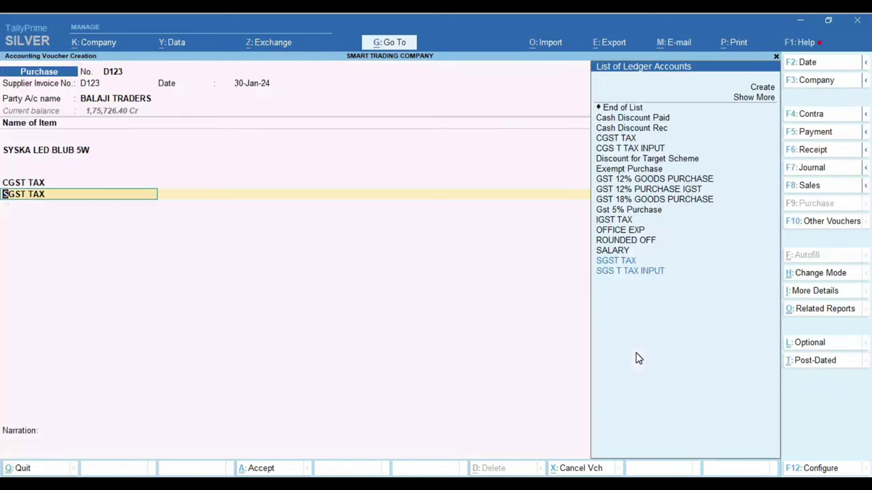
pyautogui.press('Return')
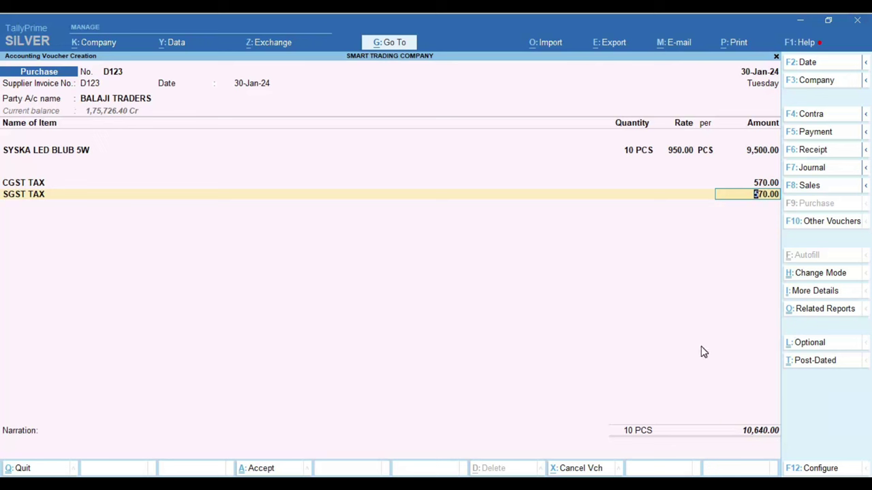
# - Accept the bill-wise New Ref entries CGST-D123, SGST-D123 and D123 for BALAJI TRADERS and save the purchase voucher
pyautogui.press('Return')
pyautogui.press('Return')
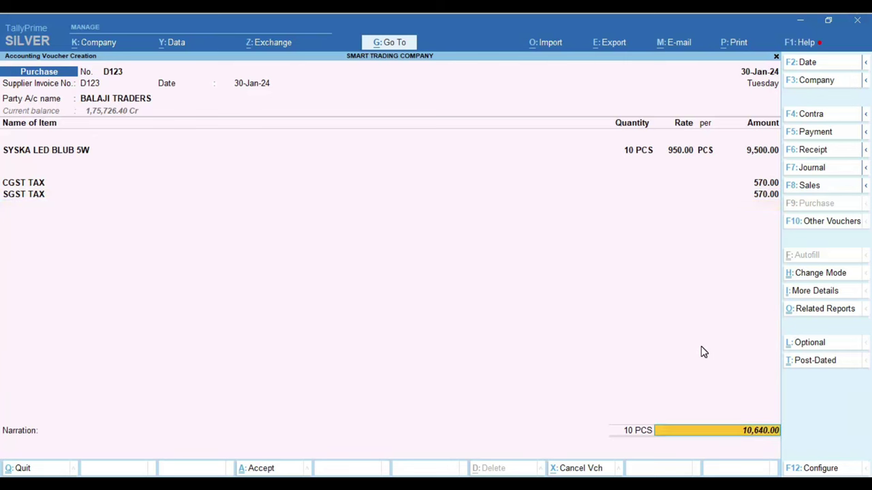
pyautogui.press('Return')
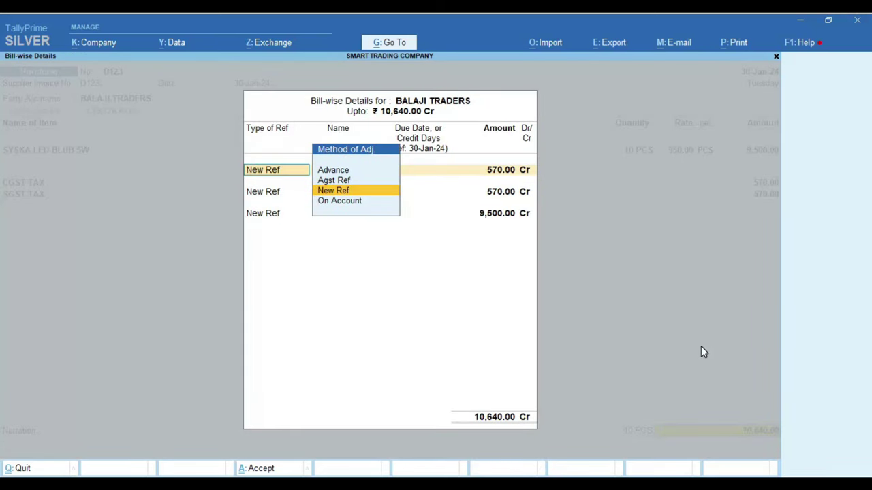
pyautogui.press('Return')
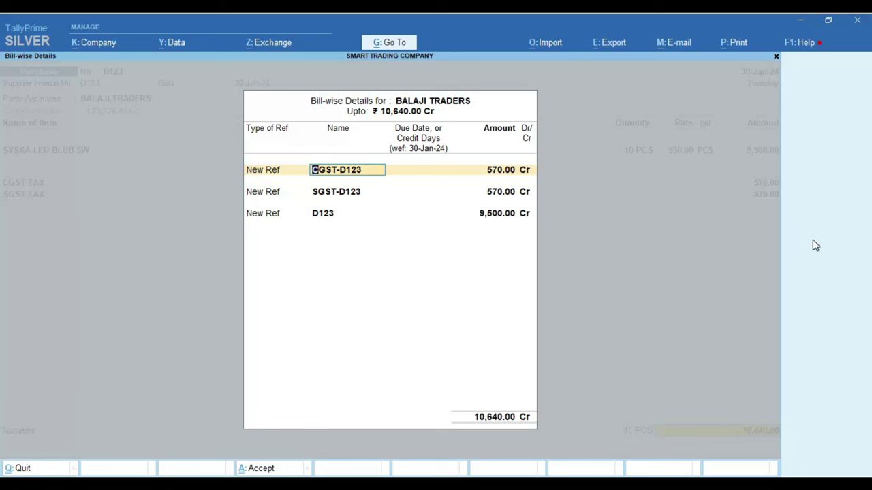
pyautogui.press('Return')
pyautogui.press('Return')
pyautogui.press('Return')
pyautogui.press('Return')
pyautogui.press('Return')
pyautogui.press('Return')
pyautogui.press('Return')
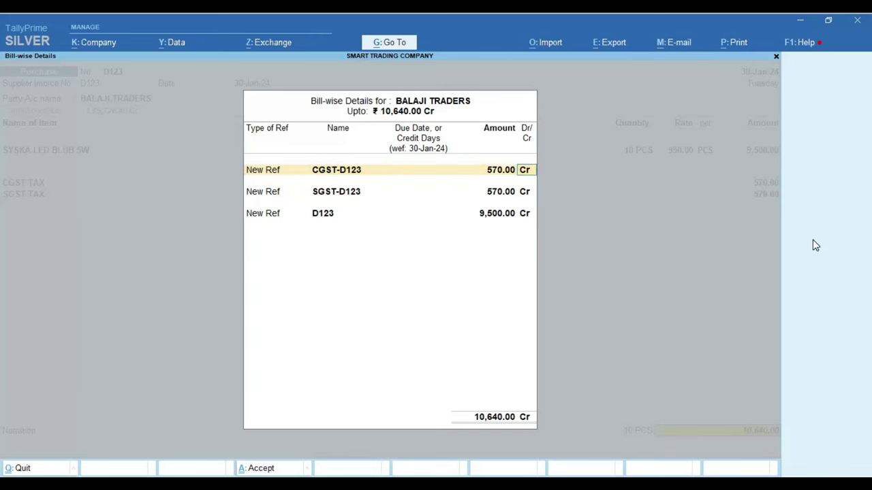
pyautogui.press('Return')
pyautogui.press('Return')
pyautogui.press('Return')
pyautogui.press('Return')
pyautogui.press('Return')
pyautogui.press('Return')
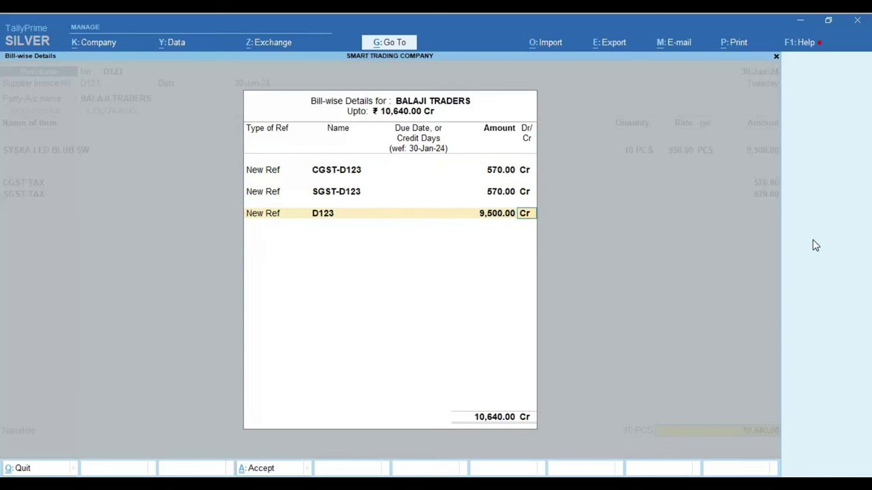
pyautogui.press('Return')
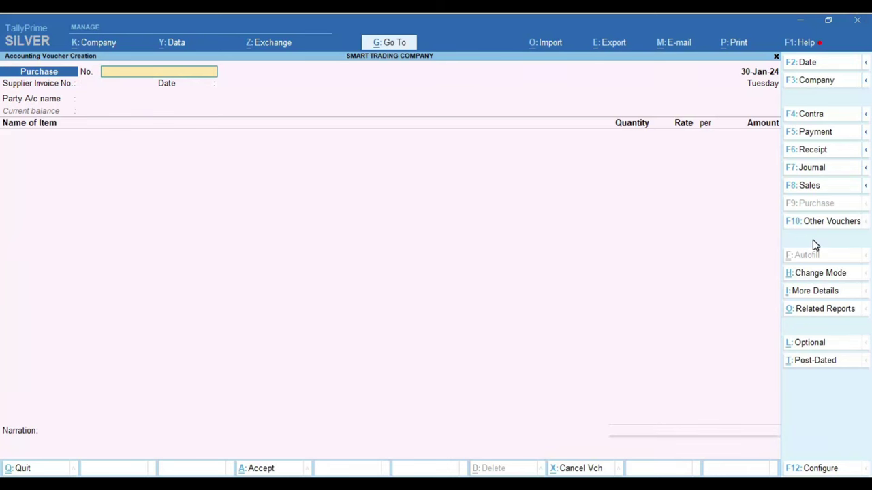
# - Leave voucher entry and open the Hold GST Report to examine the supplier's pending GST references
pyautogui.press('Escape')
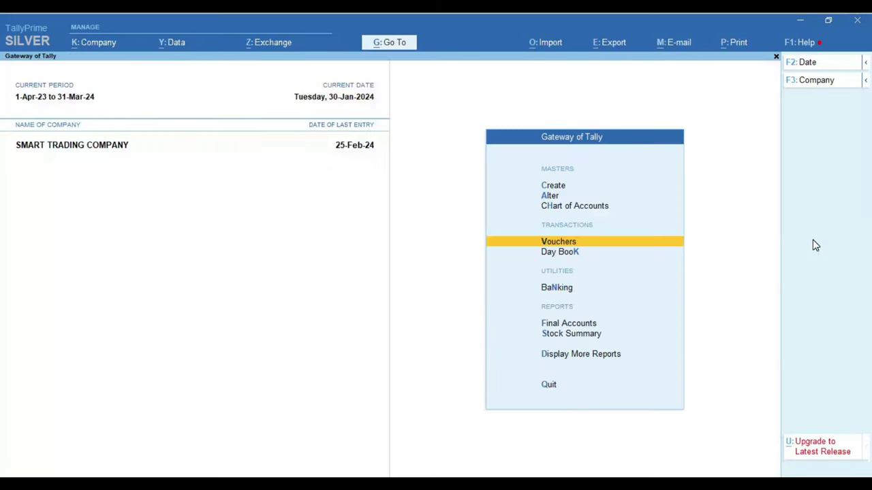
pyautogui.press('Down')
pyautogui.press('Down')
pyautogui.press('Down')
pyautogui.press('Down')
pyautogui.press('Down')
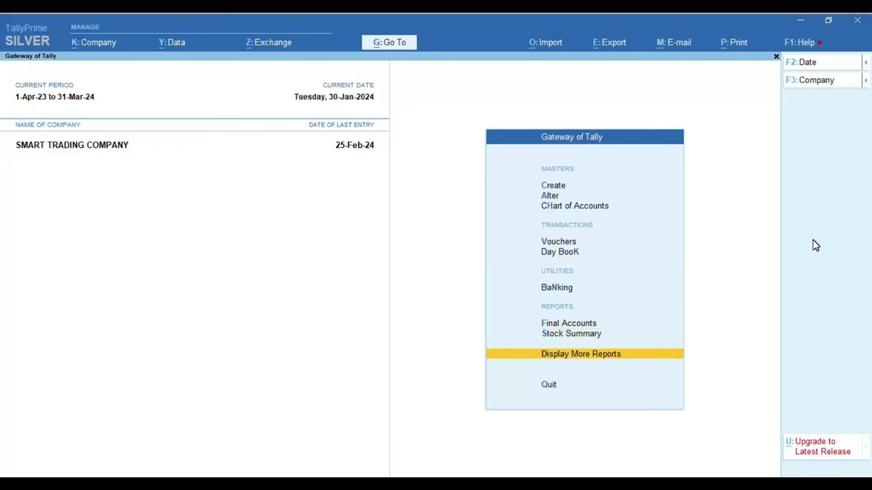
pyautogui.press('Return')
pyautogui.press('Down')
pyautogui.press('Down')
pyautogui.press('Down')
pyautogui.press('Down')
pyautogui.press('Down')
pyautogui.press('Down')
pyautogui.press('Down')
pyautogui.press('Down')
pyautogui.press('Down')
pyautogui.press('Down')
pyautogui.press('Up')
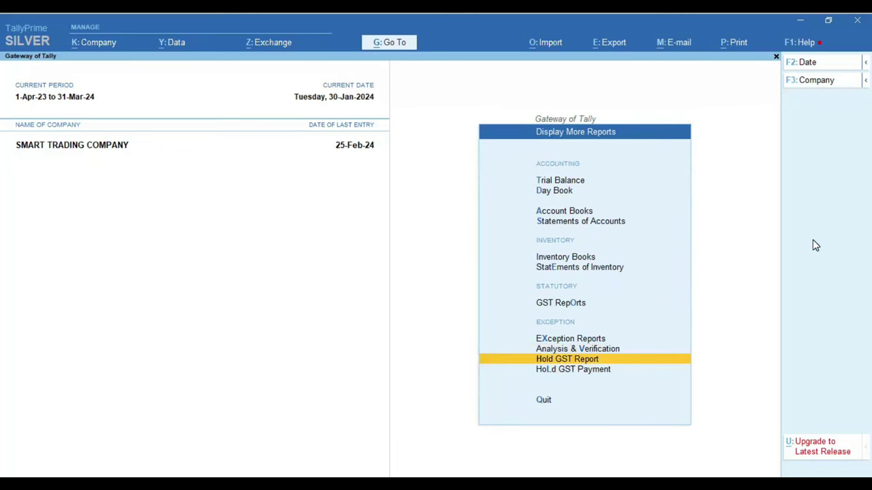
pyautogui.press('Return')
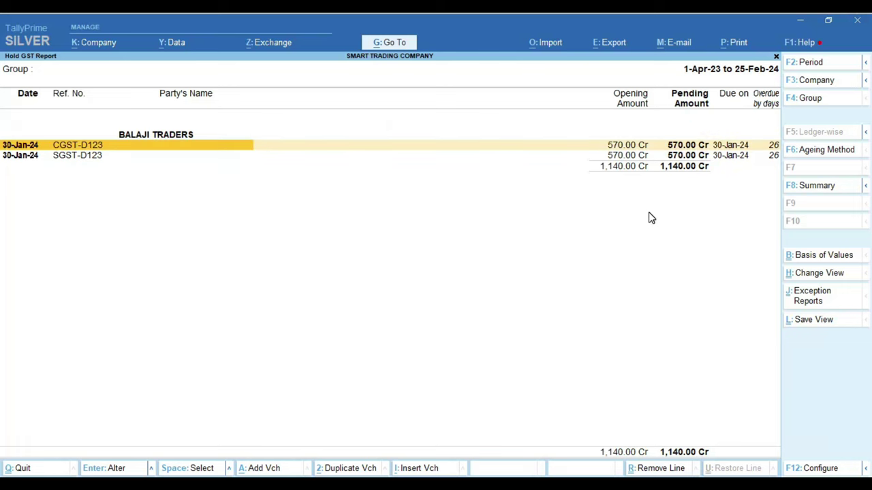
pyautogui.press('Escape')
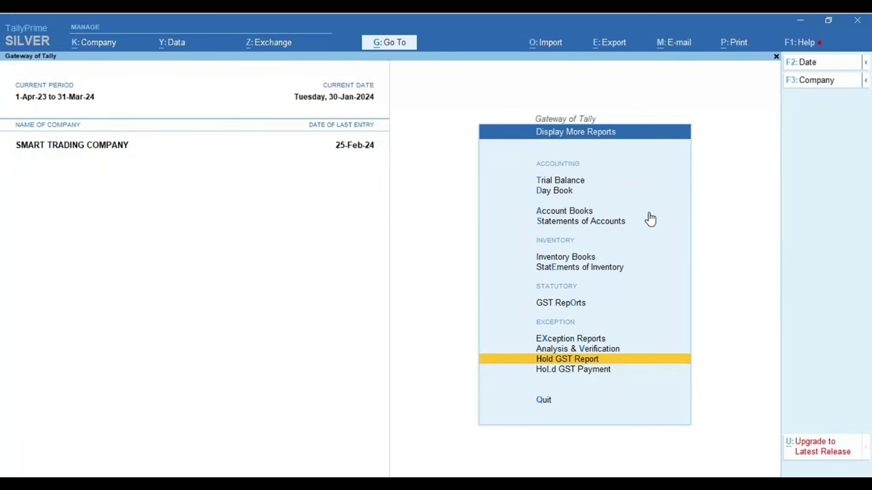
pyautogui.press('Up')
pyautogui.press('Up')
pyautogui.press('Up')
pyautogui.press('Up')
pyautogui.press('Up')
pyautogui.press('Escape')
pyautogui.press('Up')
pyautogui.press('Up')
pyautogui.press('Up')
pyautogui.press('Up')
pyautogui.press('Up')
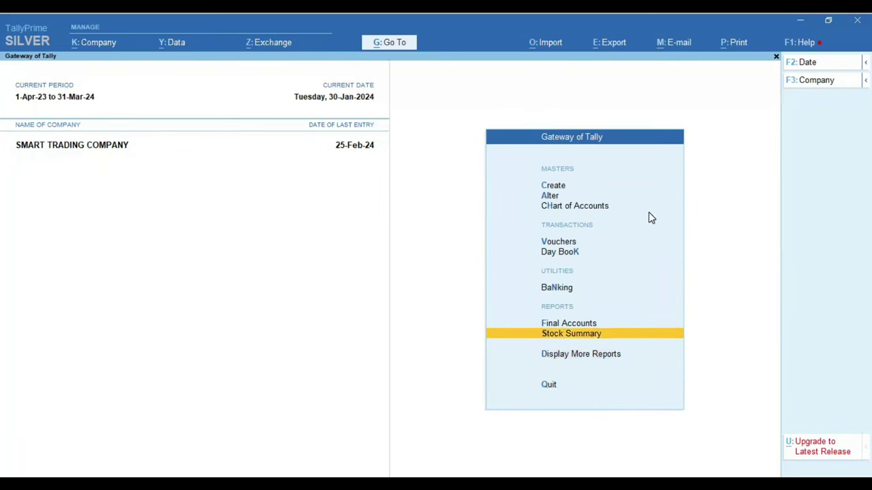
pyautogui.press('Return')
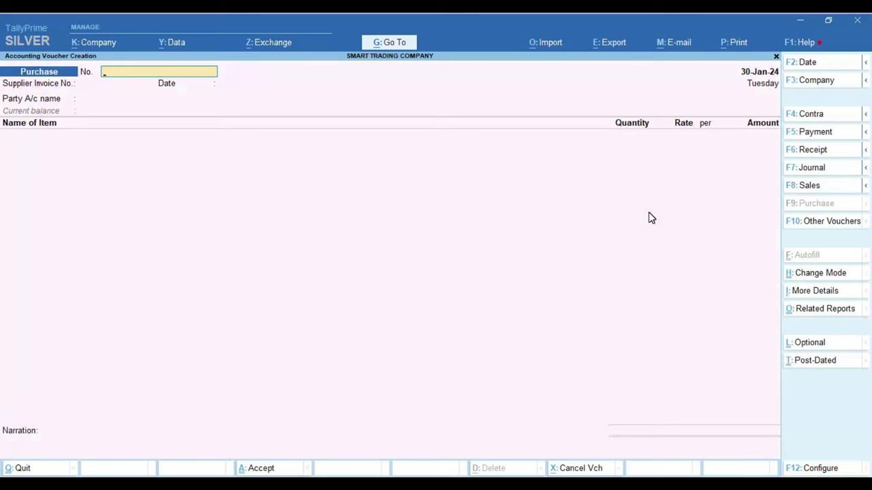
pyautogui.press('F5')
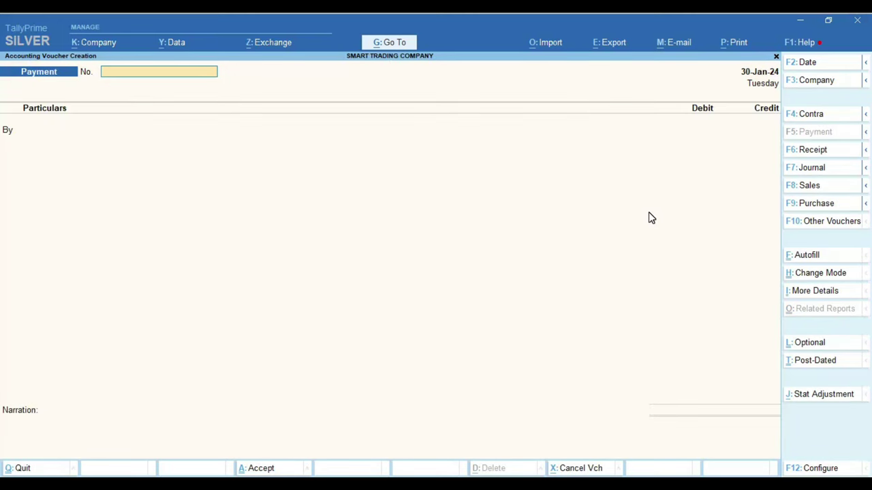
pyautogui.press('Escape')
pyautogui.press('Up')
pyautogui.press('Up')
pyautogui.press('Up')
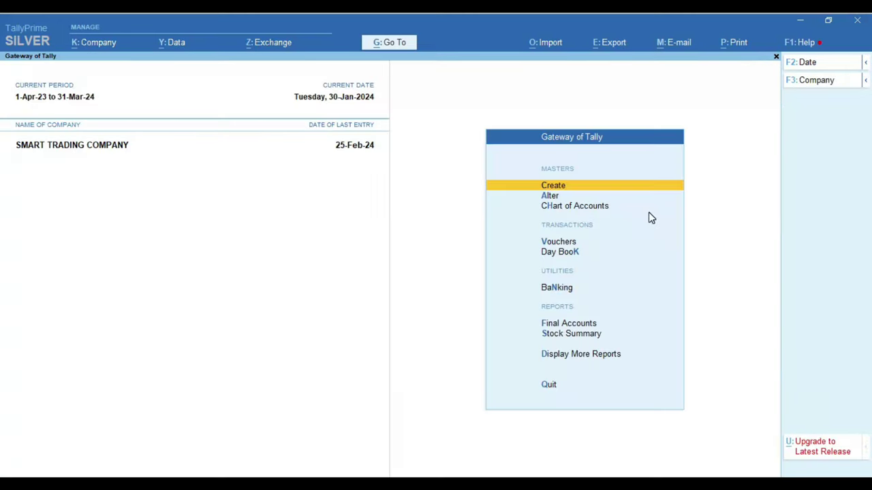
# - Open the BALAJI TRADERS ledger from the account books to view its vouchers
pyautogui.press('d')
pyautogui.press('a')
pyautogui.press('l')
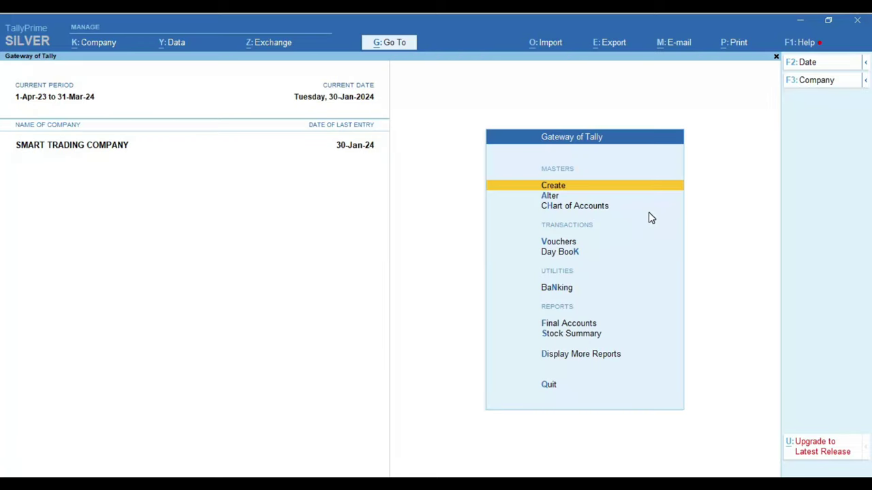
pyautogui.press('Up')
pyautogui.press('Up')
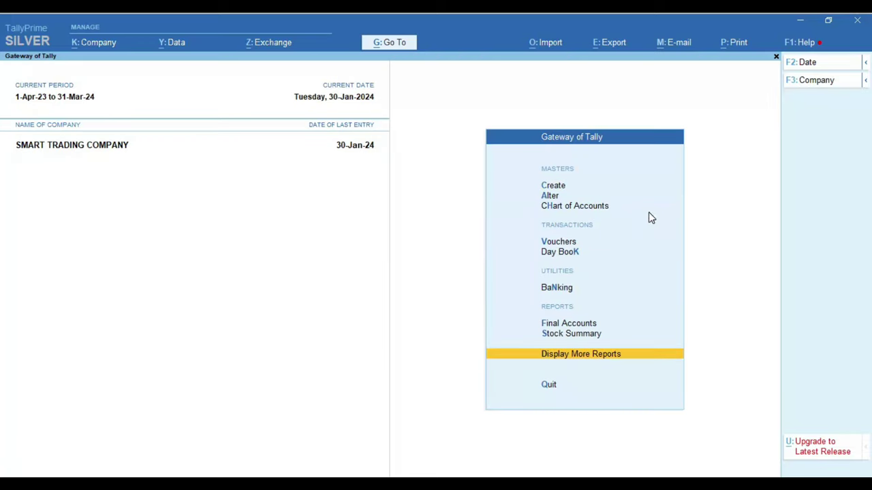
pyautogui.press('Return')
pyautogui.press('Down')
pyautogui.press('a')
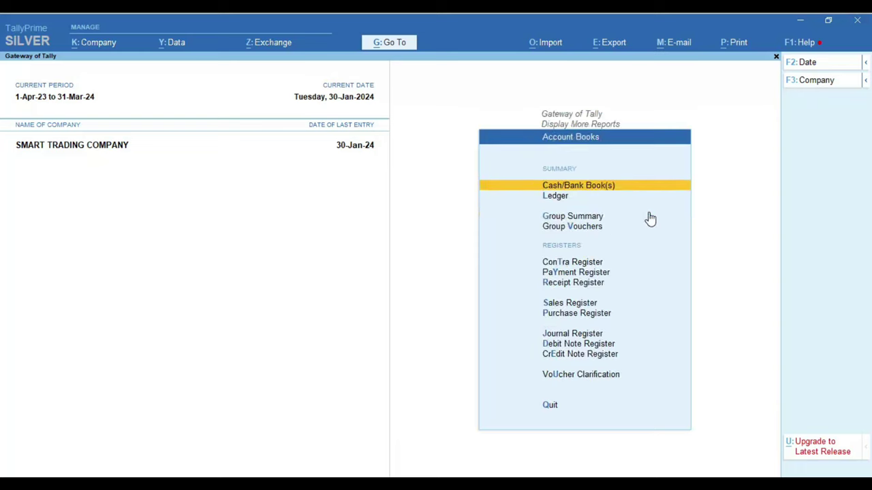
pyautogui.write('l')
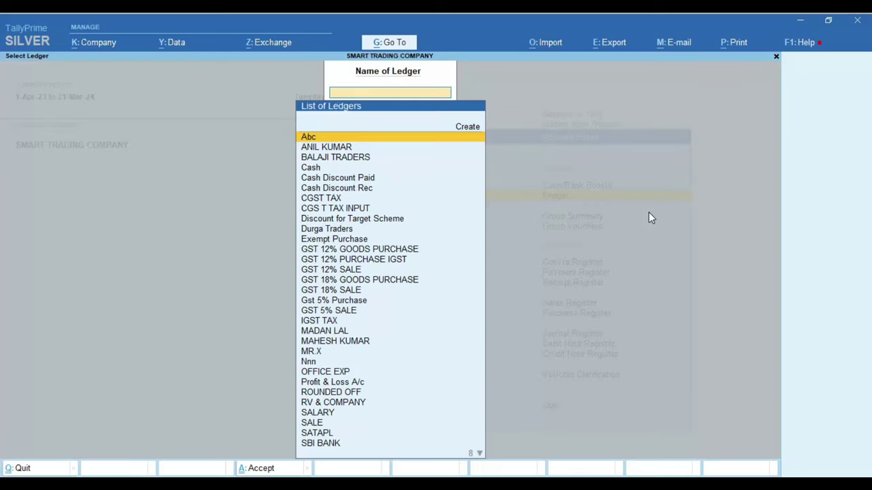
pyautogui.write('bal')
pyautogui.press('Return')
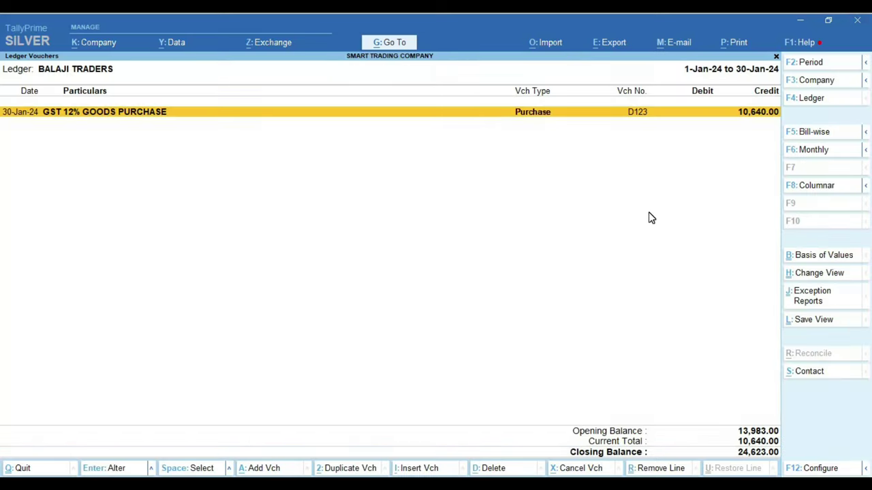
# - View the supplier's ledger for the period starting 1-4-23, and return to the Gateway of Tally
pyautogui.press('F2')
pyautogui.write('1-4-23')
pyautogui.press('Return')
pyautogui.press('Return')
pyautogui.press('Escape')
pyautogui.press('Escape')
pyautogui.press('Escape')
pyautogui.press('Escape')
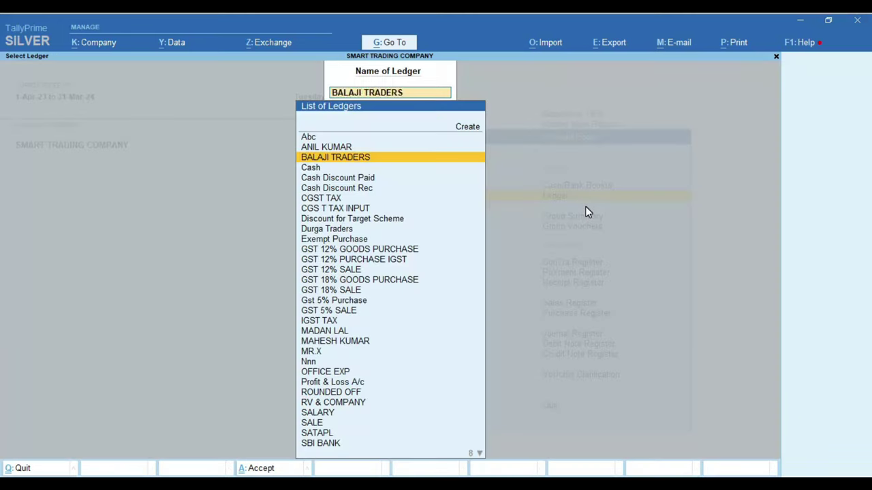
# - Start a new payment voucher dated 31-Jan-24
pyautogui.press('Up')
pyautogui.press('Up')
pyautogui.press('Up')
pyautogui.press('Up')
pyautogui.press('Up')
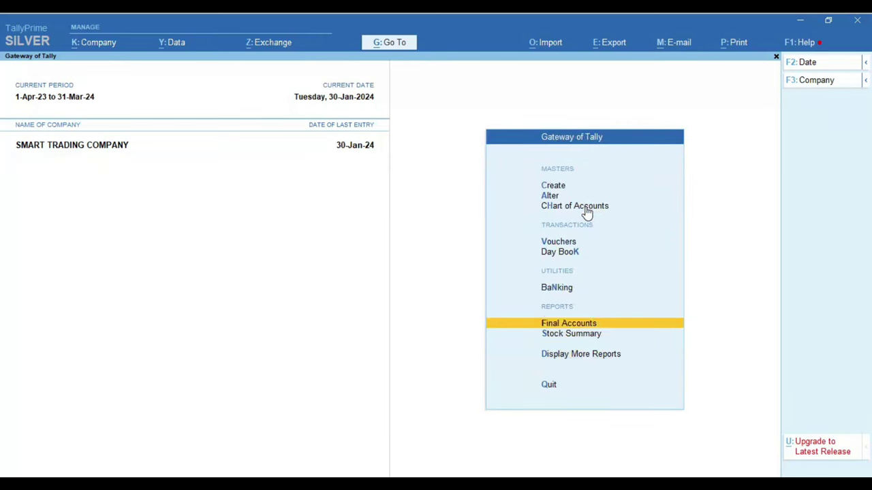
pyautogui.press('Return')
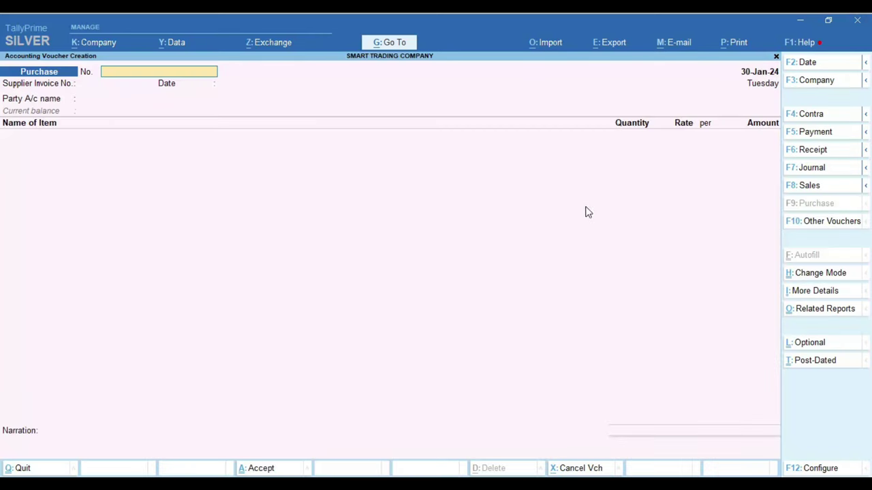
pyautogui.press('F5')
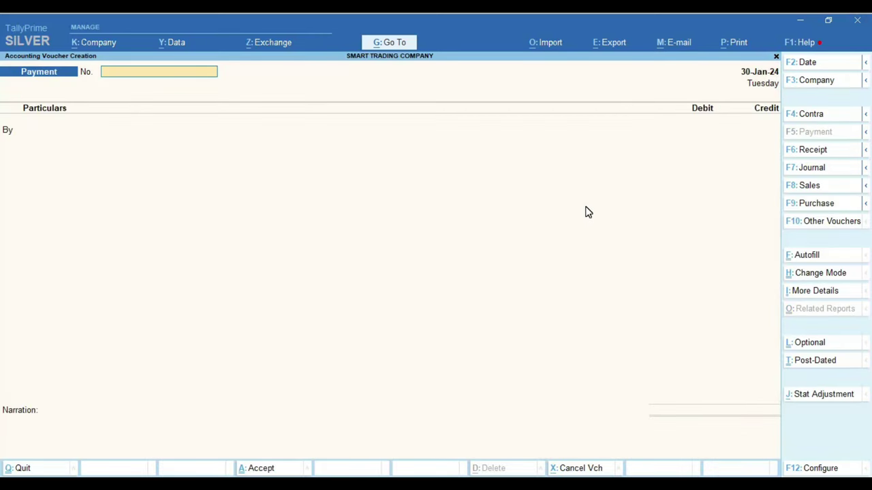
pyautogui.press('F2')
pyautogui.write('31')
pyautogui.press('Return')
pyautogui.press('Return')
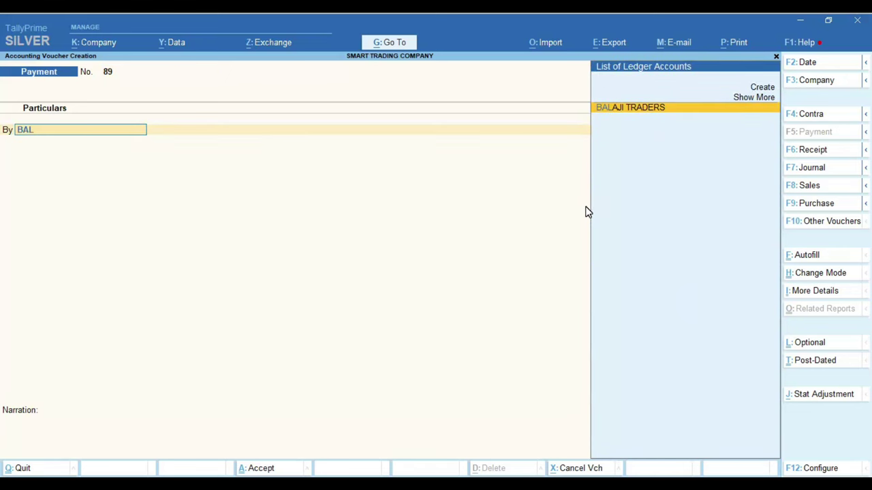
# - Debit BALAJI TRADERS with 5,000 and choose Agst Ref as the bill-wise reference type
pyautogui.press('Return')
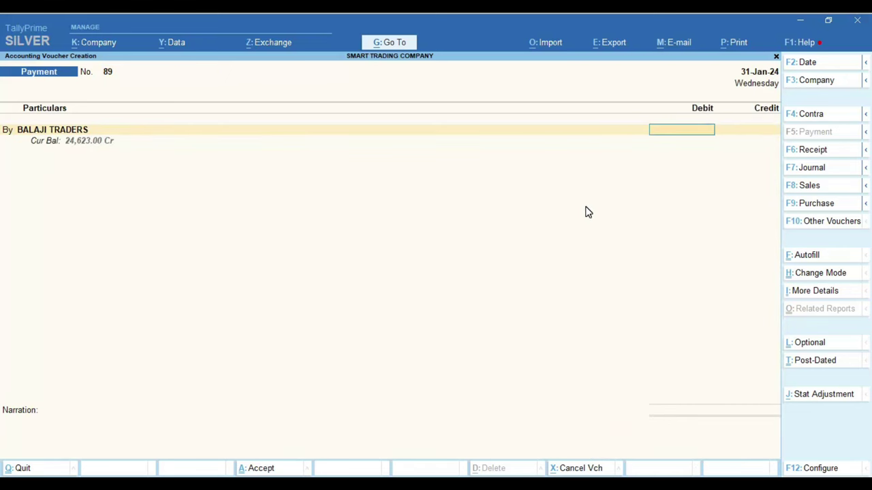
pyautogui.write('5,000')
pyautogui.press('Return')
pyautogui.press('Return')
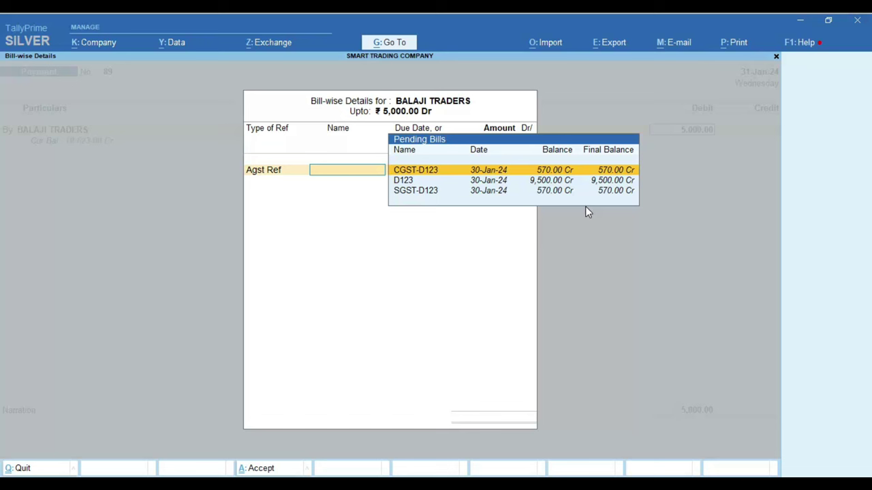
# - Review the supplier's pending bills and allocate the 5,000 payment against reference D123
pyautogui.press('Down')
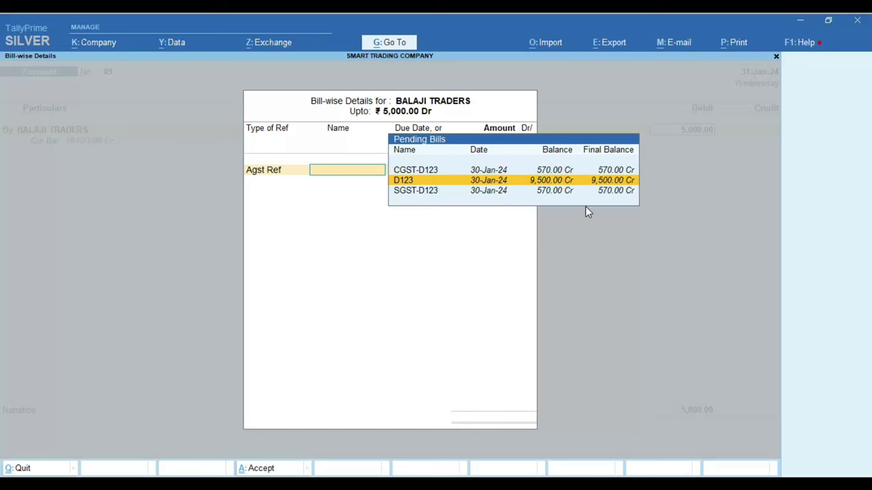
pyautogui.press('Down')
pyautogui.press('Up')
pyautogui.press('Up')
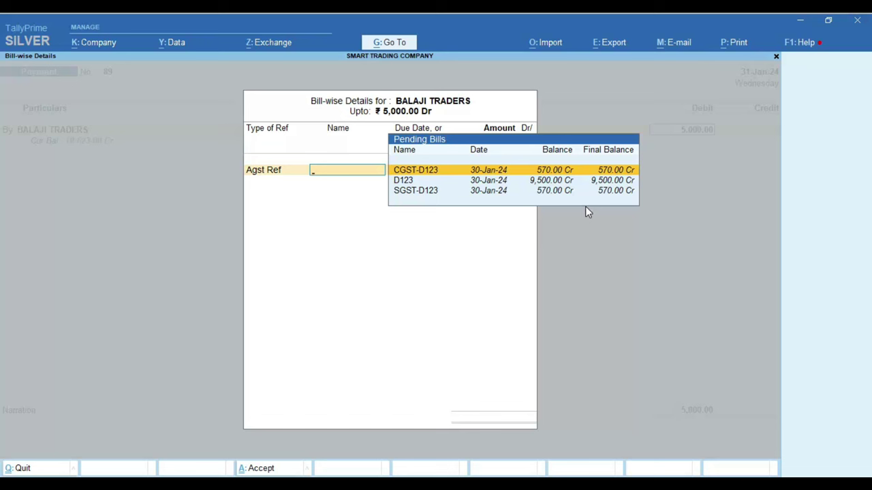
pyautogui.press('Down')
pyautogui.press('Down')
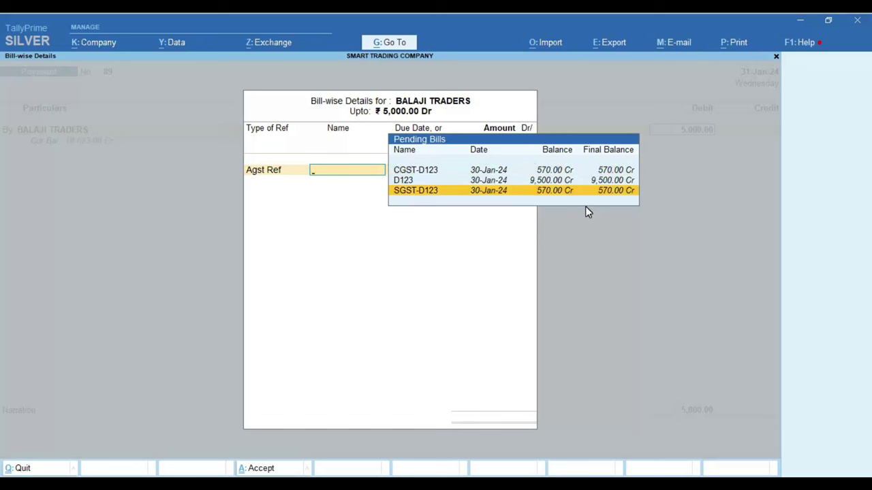
pyautogui.press('Up')
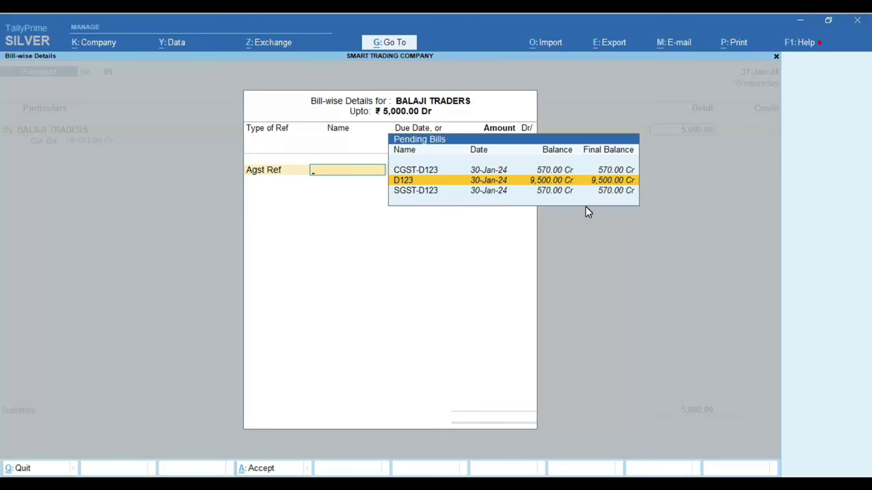
pyautogui.press('Return')
pyautogui.press('Return')
pyautogui.press('Return')
pyautogui.press('Return')
pyautogui.press('Return')
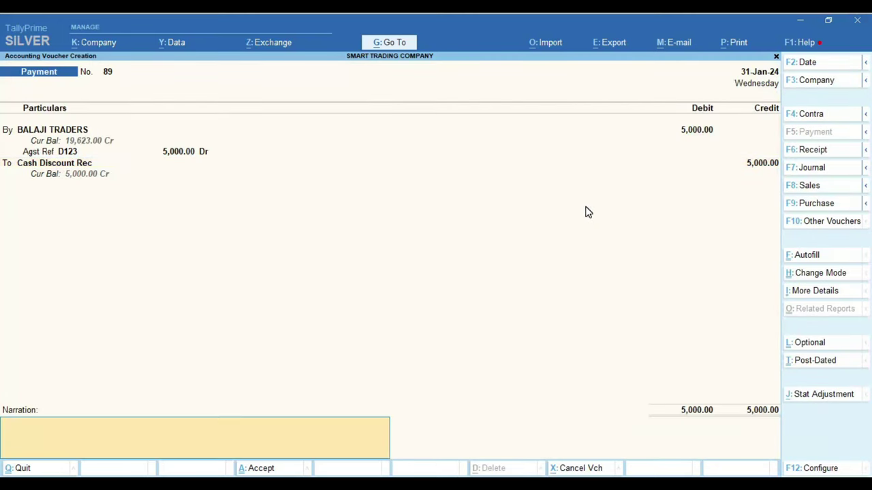
# - Change the payment's credit ledger to Cash and save the voucher
pyautogui.press('BackSpace')
pyautogui.press('BackSpace')
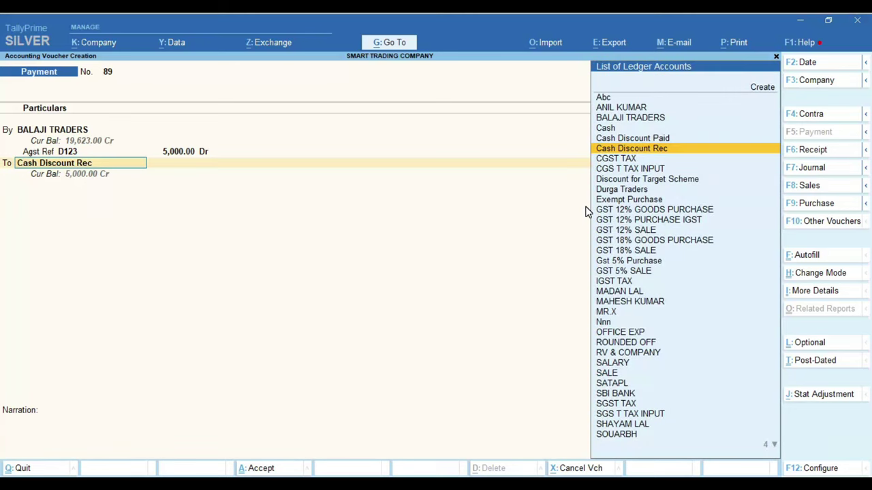
pyautogui.write('Cash')
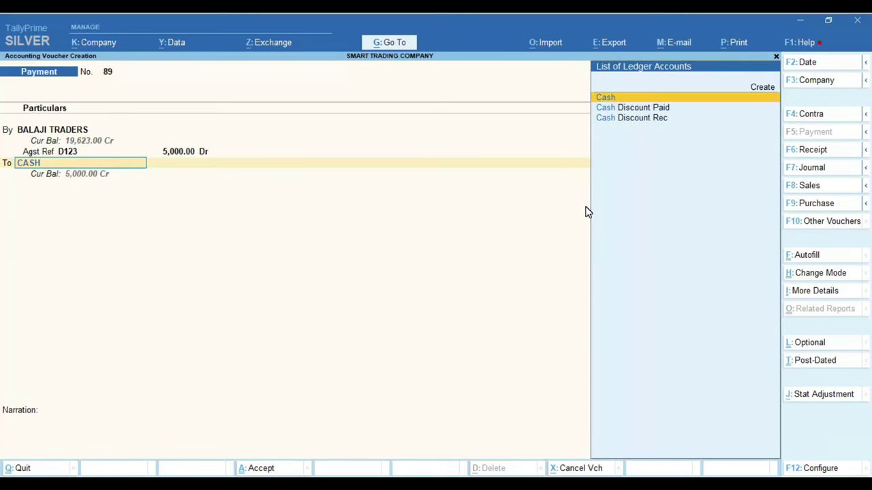
pyautogui.press('Return')
pyautogui.press('Return')
pyautogui.press('Return')
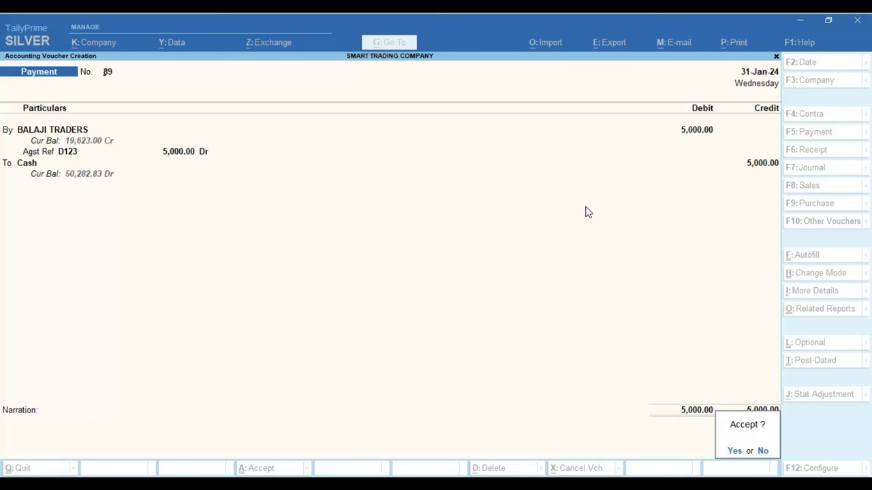
pyautogui.press('Return')
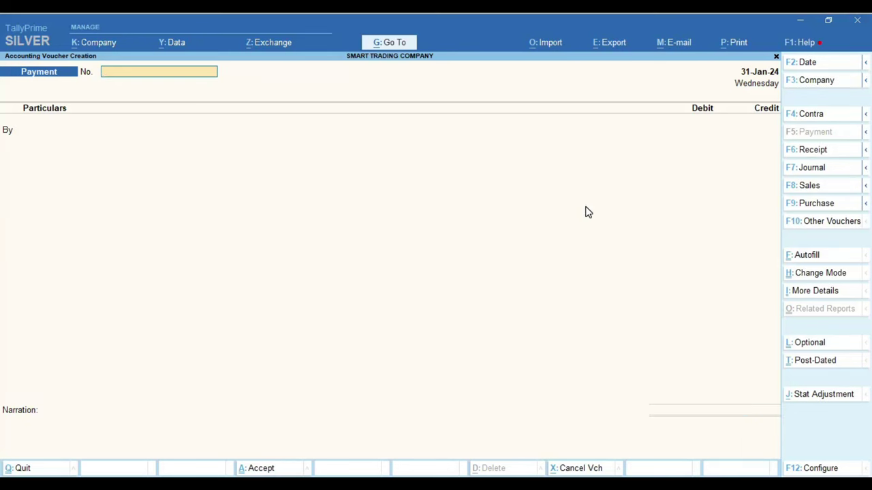
# - Leave voucher entry and open the BALAJI TRADERS ledger vouchers again
pyautogui.press('Escape')
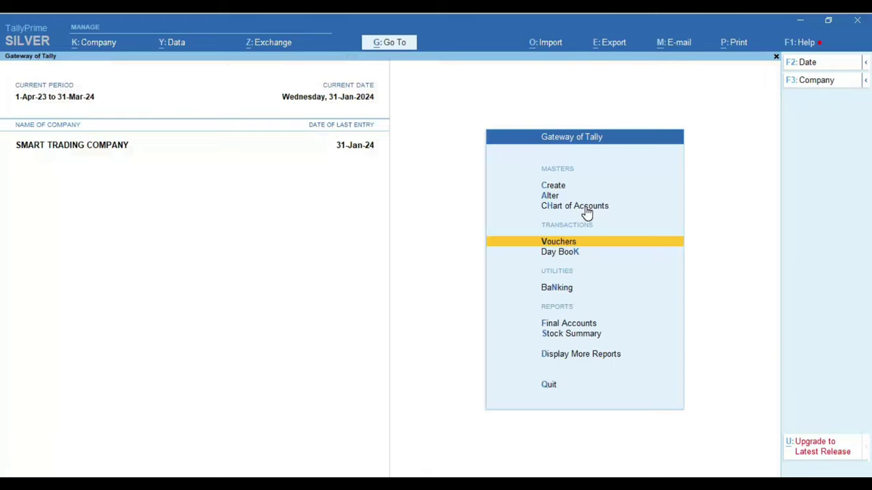
pyautogui.press('d')
pyautogui.press('a')
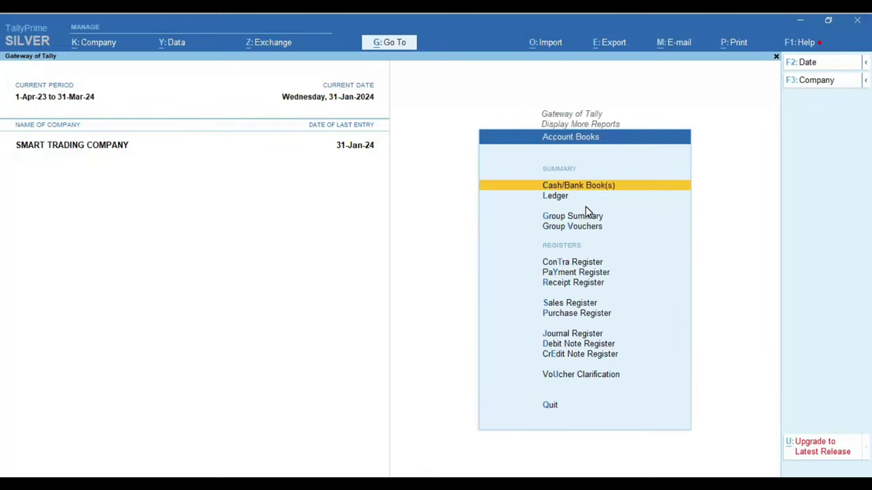
pyautogui.press('l')
pyautogui.press('Down')
pyautogui.press('Down')
pyautogui.press('Return')
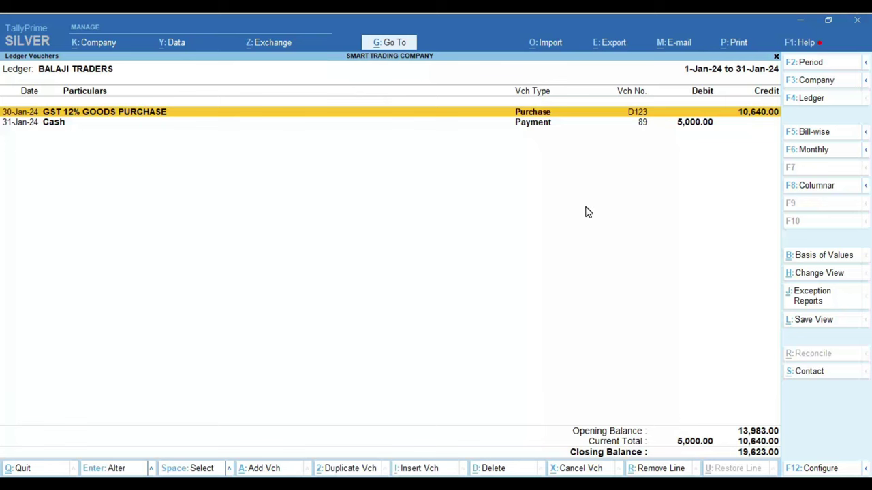
# - Inspect purchase voucher D123 from the supplier's ledger and return to the ledger without changing it
pyautogui.press('Down')
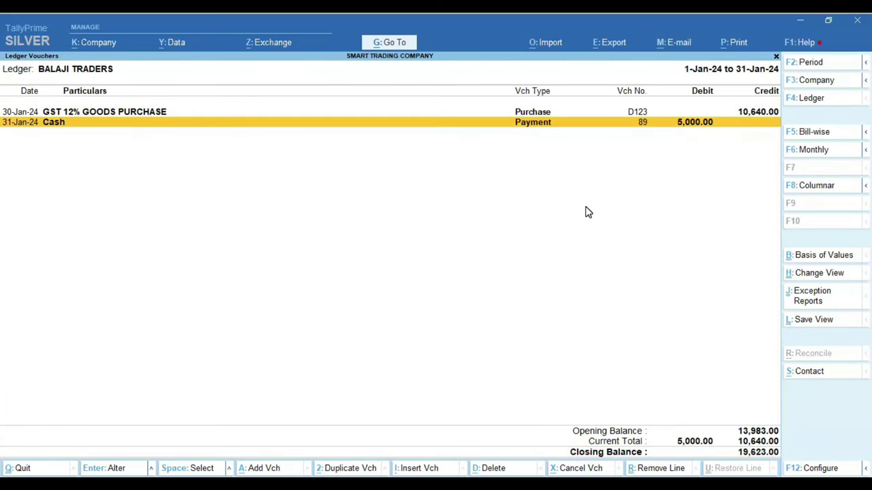
pyautogui.press('Up')
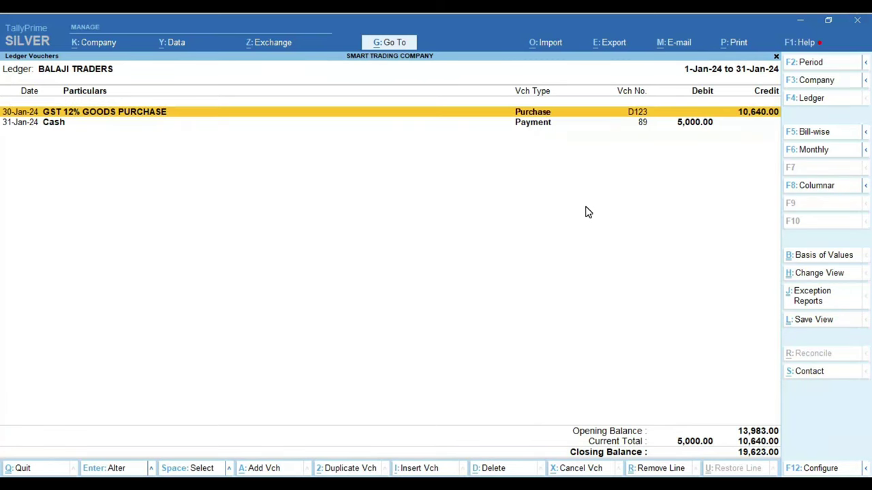
pyautogui.press('Return')
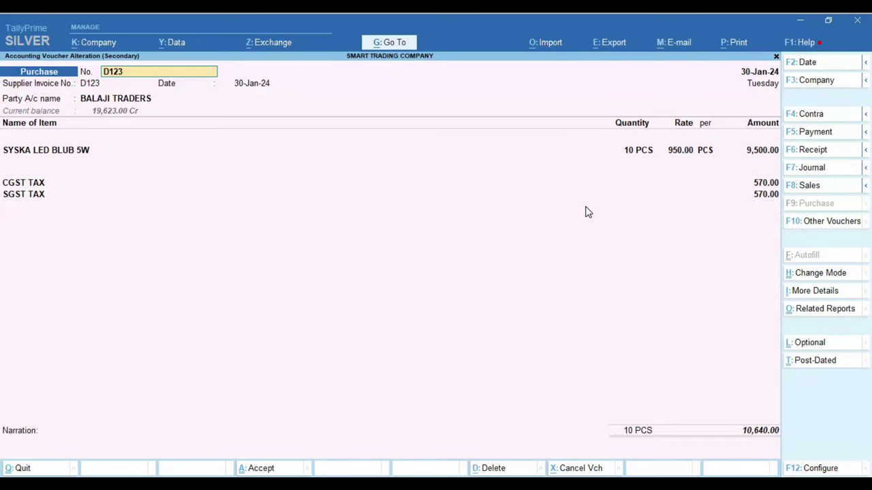
pyautogui.press('Escape')
pyautogui.press('y')
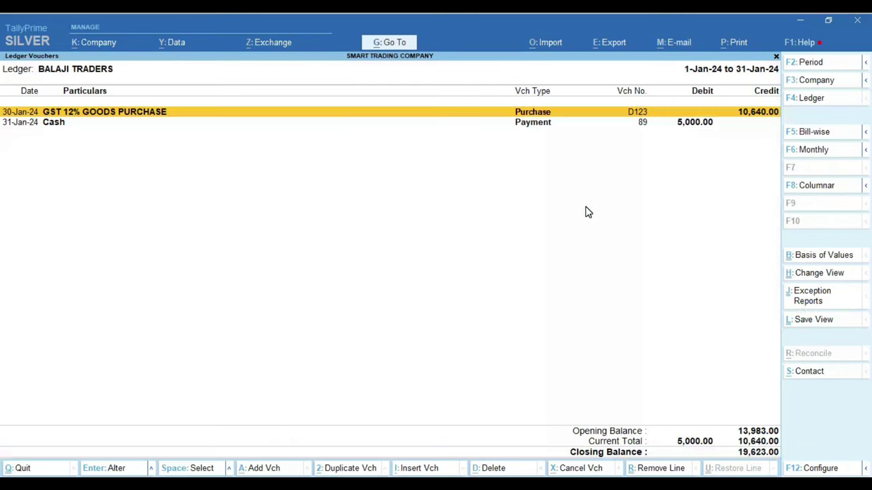
# - Open the 31-Jan-24 Cash payment voucher from the supplier's ledger and set its D123 bill allocation to 9,500
pyautogui.press('Down')
pyautogui.press('Return')
pyautogui.press('Return')
pyautogui.press('Return')
pyautogui.press('Return')
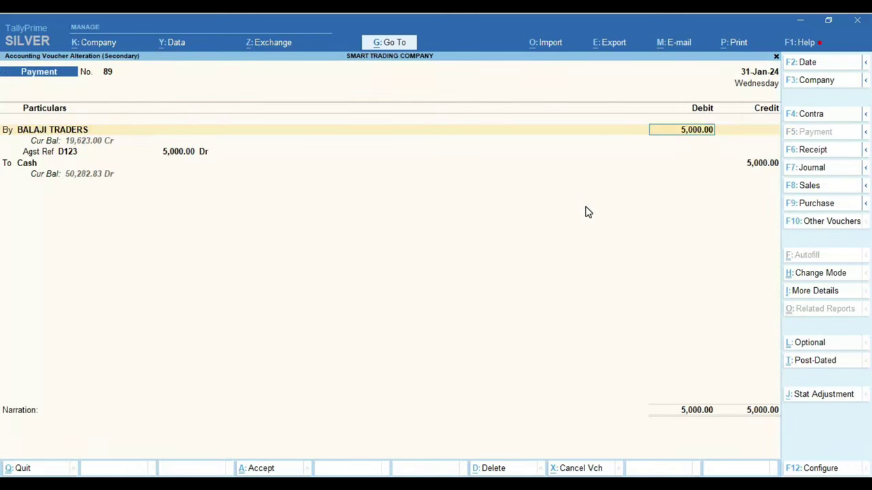
pyautogui.press('Return')
pyautogui.press('Return')
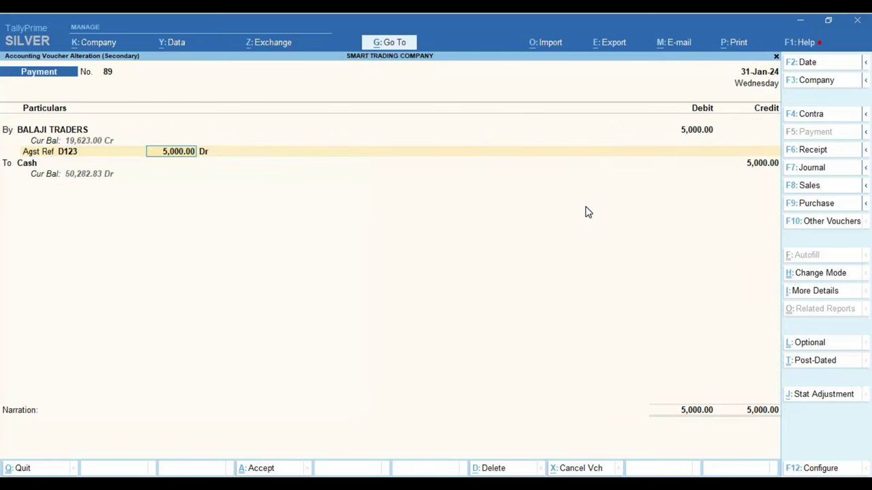
pyautogui.write('9500')
pyautogui.press('Return')
pyautogui.press('Return')
pyautogui.press('Return')
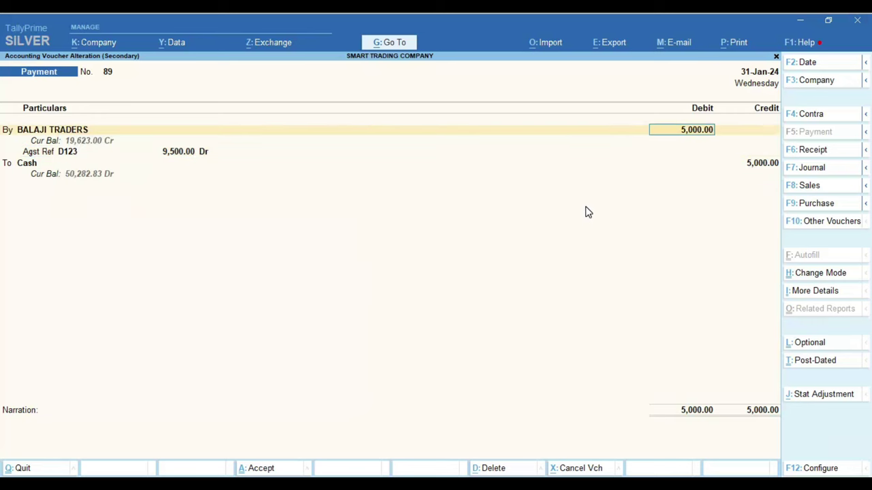
# - Set BALAJI TRADERS' debit amount to 9,500 against reference D123 and save the altered payment voucher
pyautogui.write('9500')
pyautogui.press('Return')
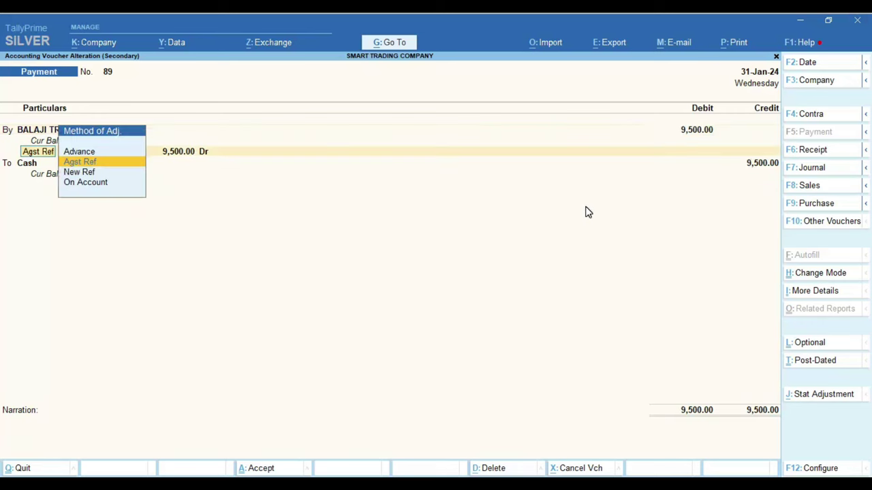
pyautogui.press('Return')
pyautogui.press('Return')
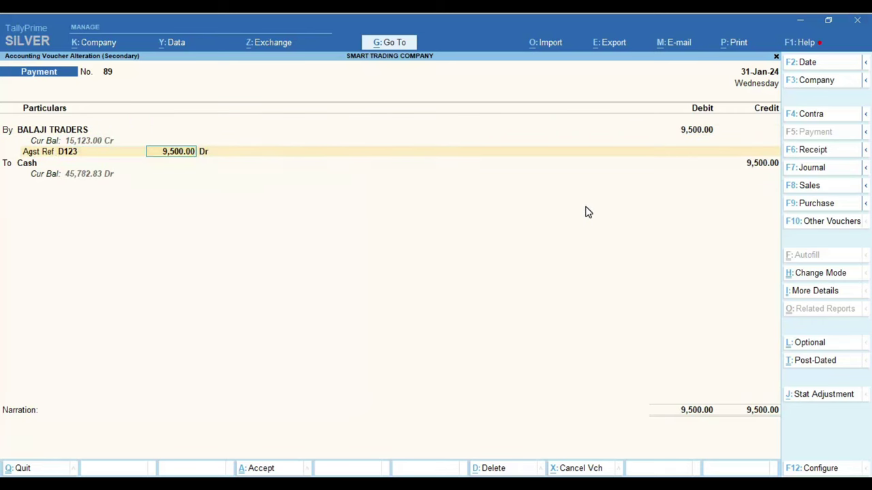
pyautogui.press('Return')
pyautogui.press('Return')
pyautogui.press('Return')
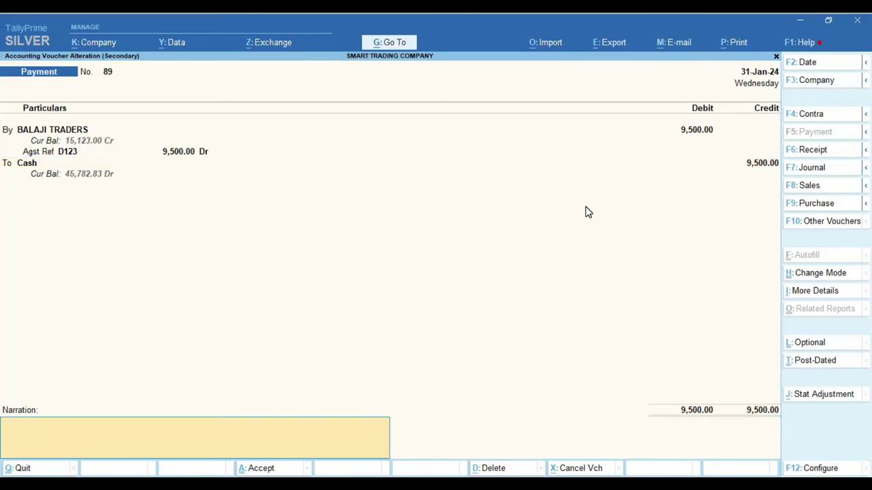
pyautogui.press('Return')
pyautogui.press('Return')
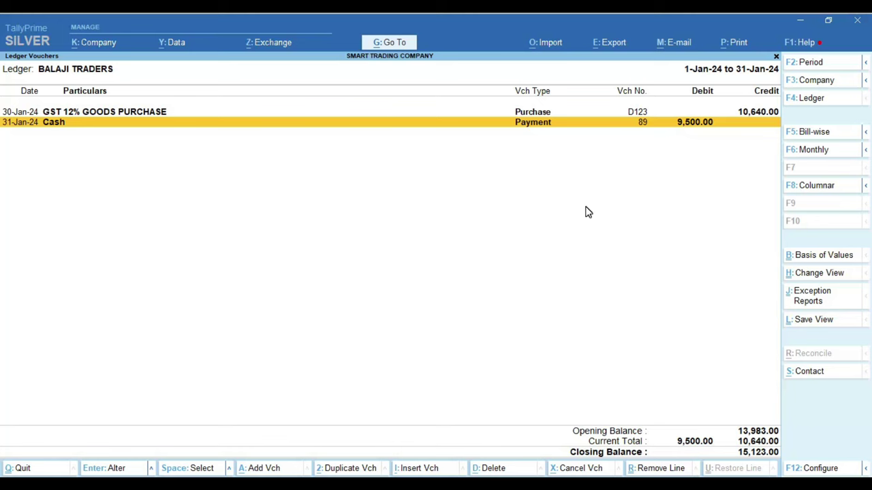
# - Leave the ledger vouchers and open the Hold GST Payment report for BALAJI TRADERS
pyautogui.press('Escape')
pyautogui.press('Escape')
pyautogui.press('Escape')
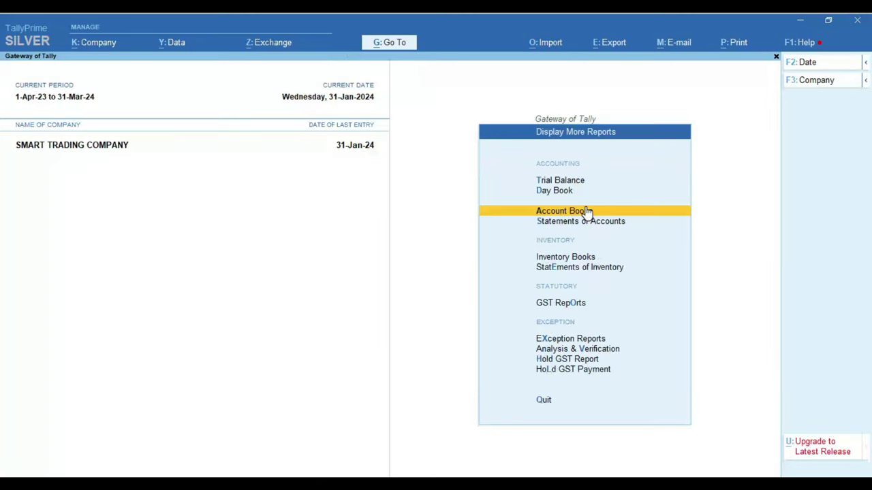
pyautogui.press('Down')
pyautogui.press('Down')
pyautogui.press('Down')
pyautogui.press('Down')
pyautogui.press('Down')
pyautogui.press('Down')
pyautogui.press('Down')
pyautogui.press('Down')
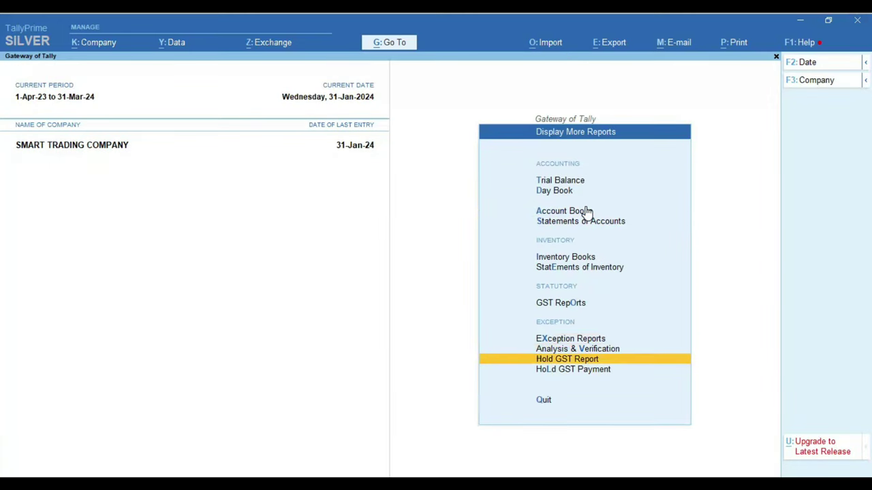
pyautogui.press('Return')
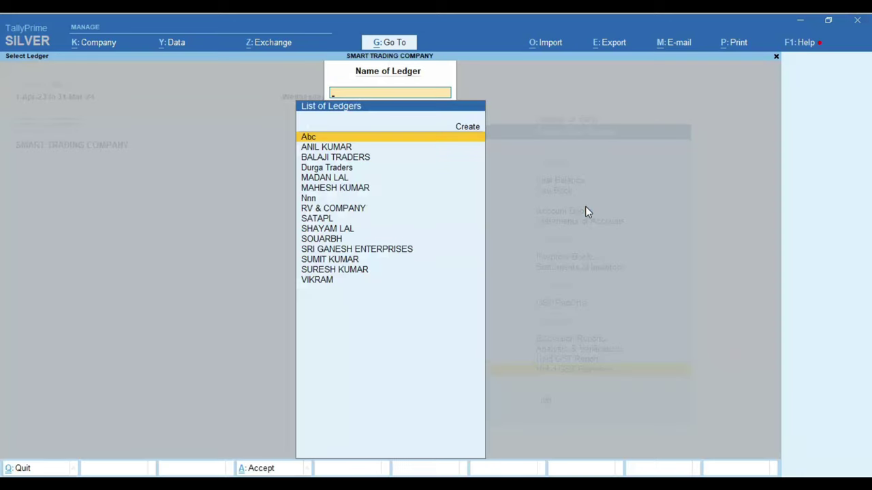
pyautogui.press('Down')
pyautogui.press('Down')
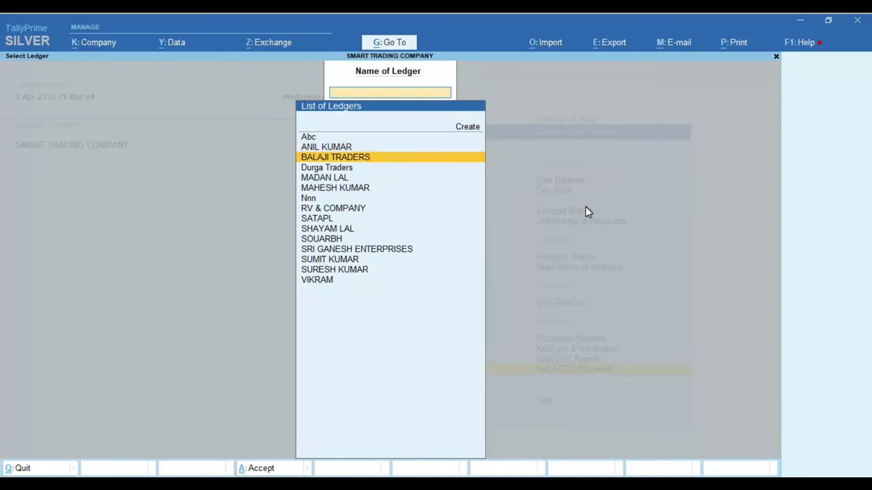
pyautogui.press('Return')
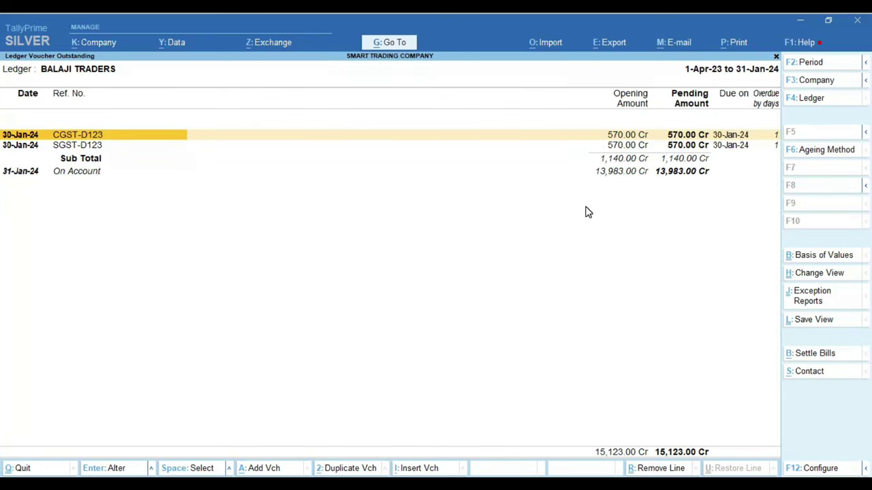
# - Settle the SGST-D123 bill with a Cash payment dated 25-Feb-24 and the narration JAN MONTH INV GST PAYMENT
pyautogui.press('Down')
pyautogui.press('Up')
pyautogui.press('Down')
pyautogui.press('Up')
pyautogui.press('Down')
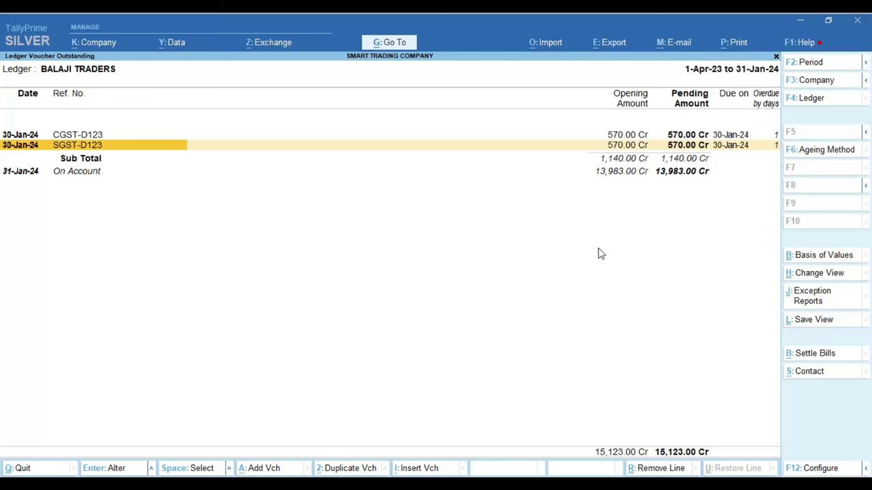
pyautogui.click(824, 355)
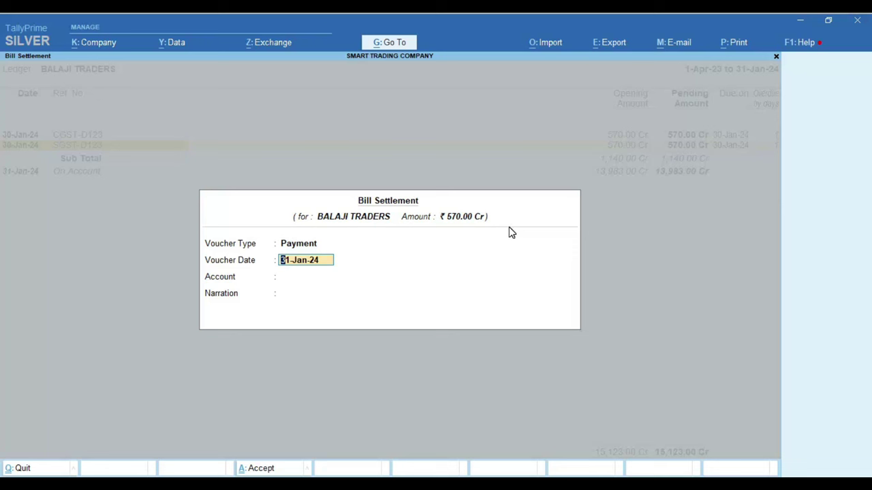
pyautogui.write('25-2')
pyautogui.press('Return')
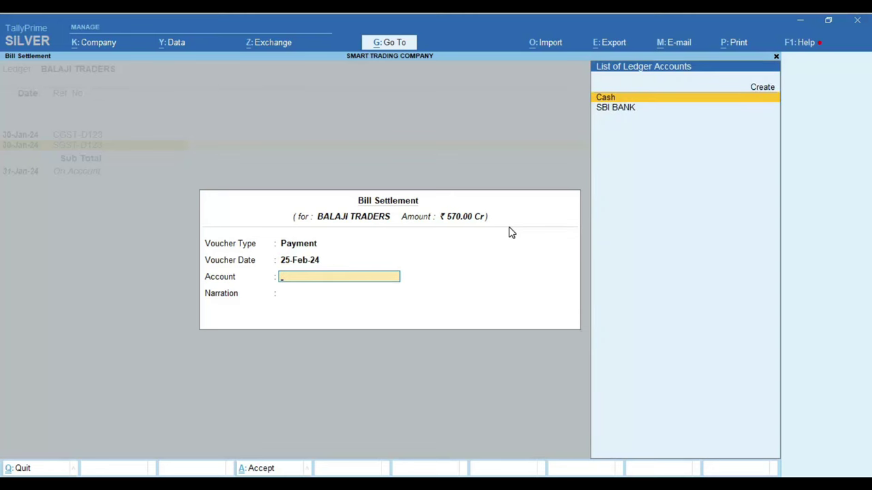
pyautogui.press('Return')
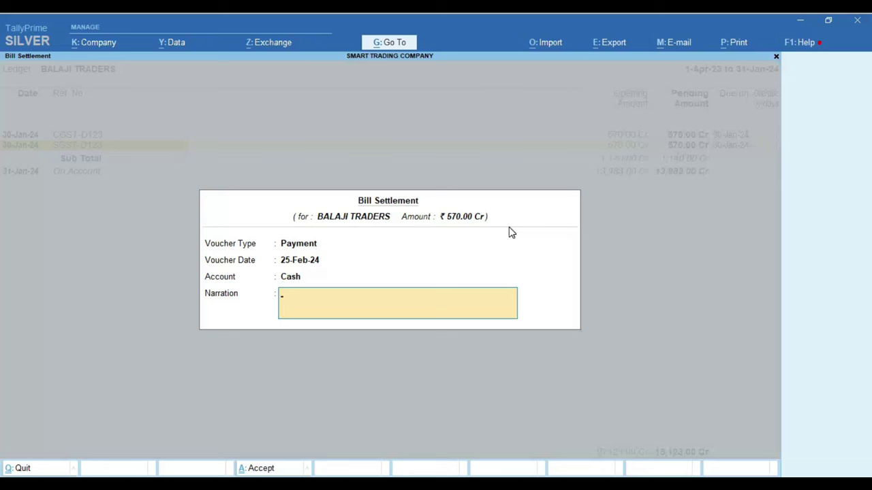
pyautogui.write('JAN MONTH INV GST')
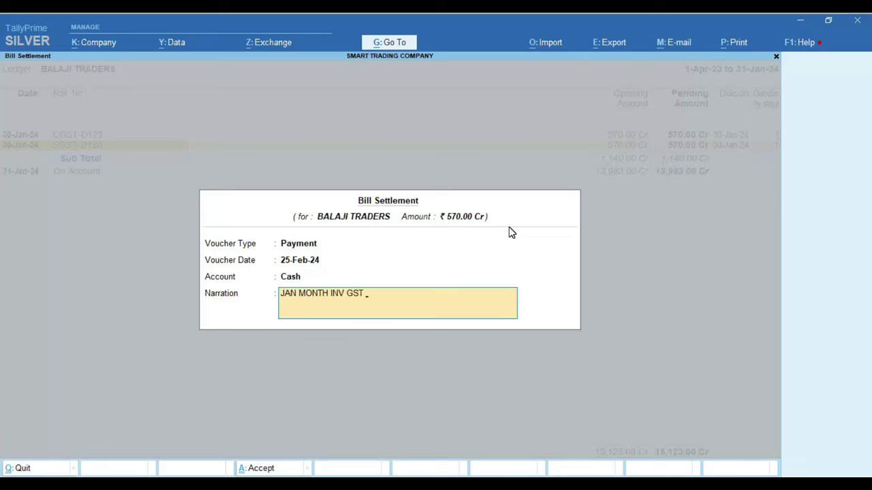
pyautogui.write(' PAYMENT')
pyautogui.press('Return')
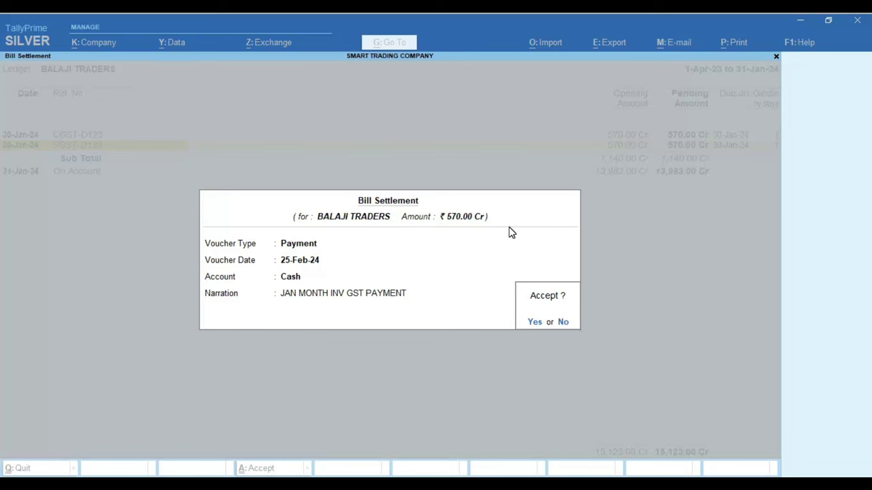
pyautogui.press('Return')
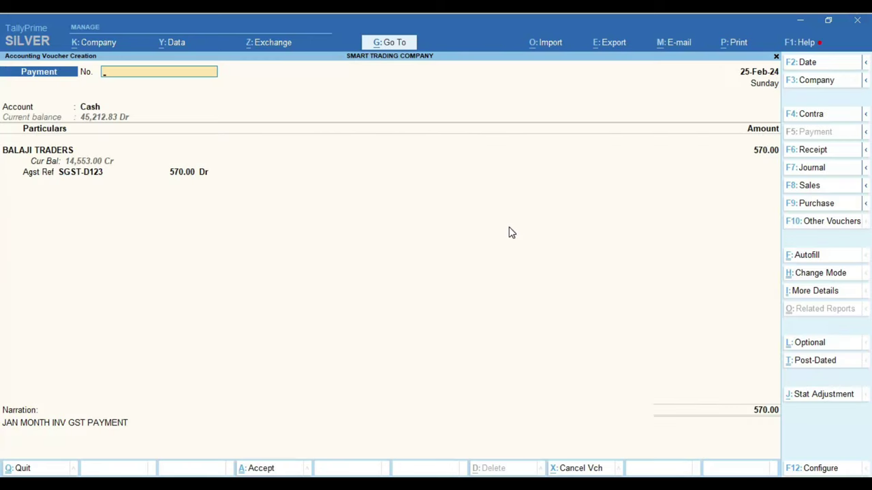
# - Step through the draft SGST-D123 payment voucher and leave it without saving
pyautogui.press('Return')
pyautogui.press('Return')
pyautogui.press('Return')
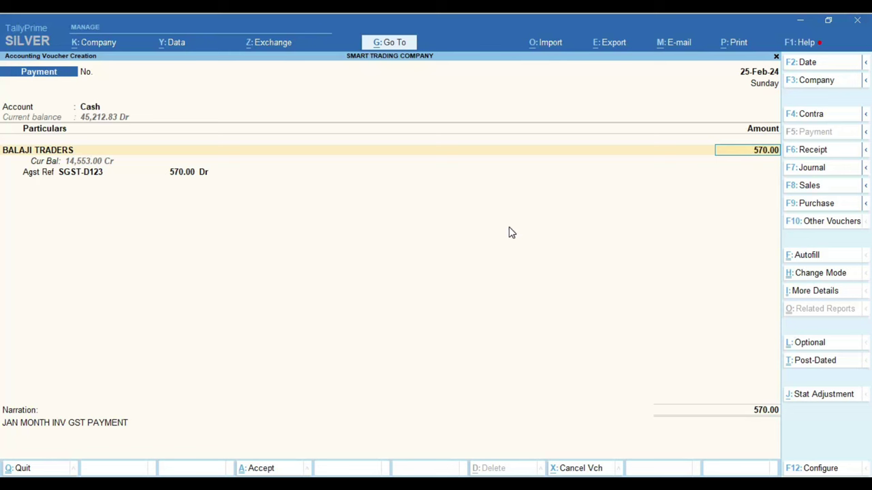
pyautogui.press('BackSpace')
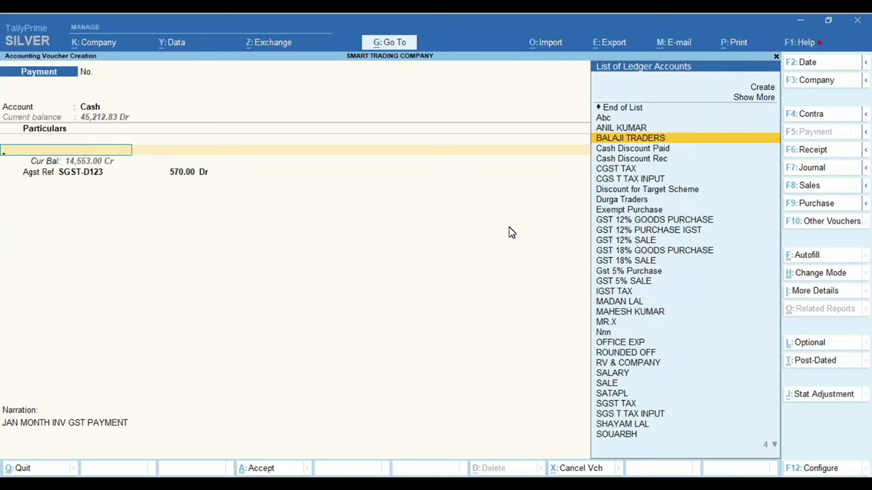
pyautogui.hotkey('alt', 'Return')
pyautogui.press('Up')
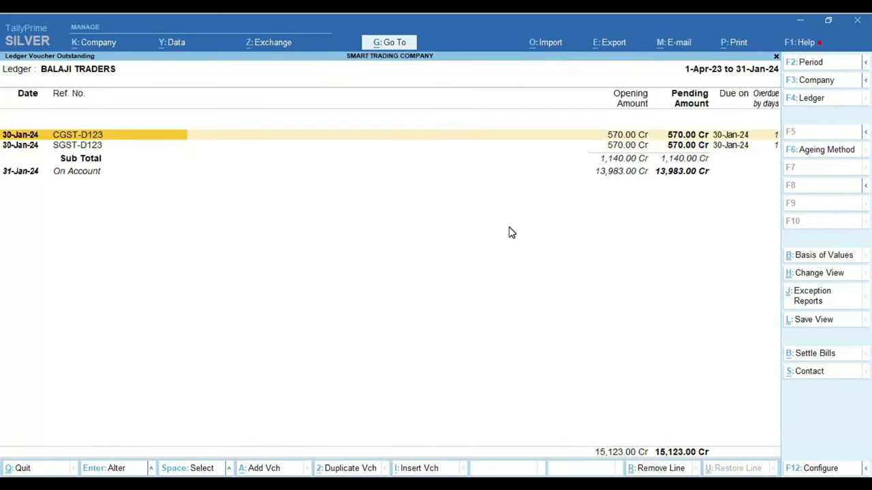
pyautogui.hotkey('shift', 'Down')
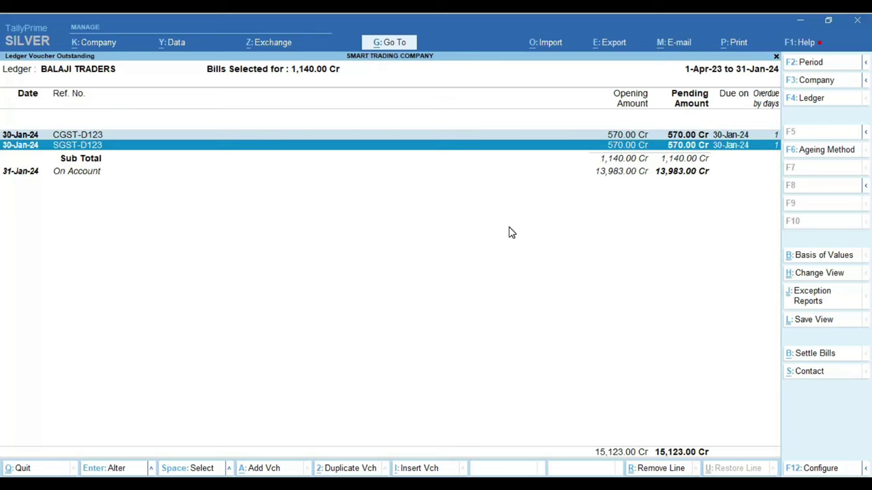
pyautogui.hotkey('alt', 'b')
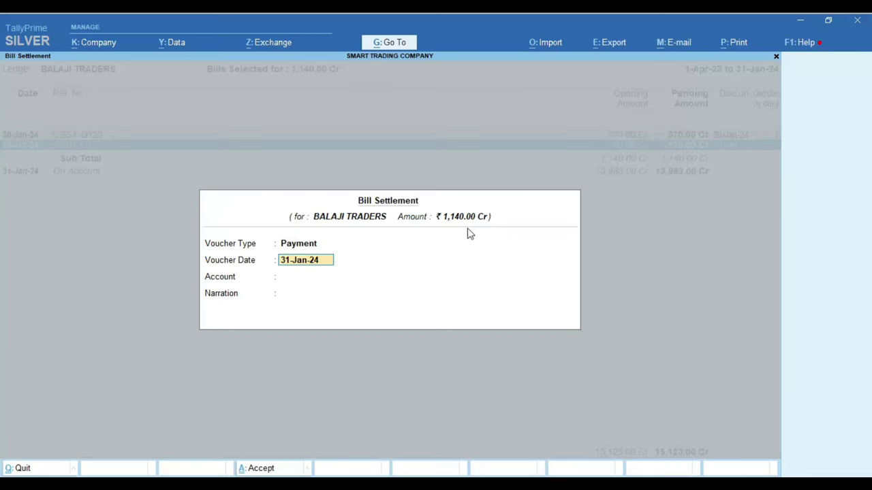
pyautogui.press('BackSpace')
pyautogui.press('Escape')
pyautogui.press('y')
pyautogui.hotkey('ctrl', 'space')
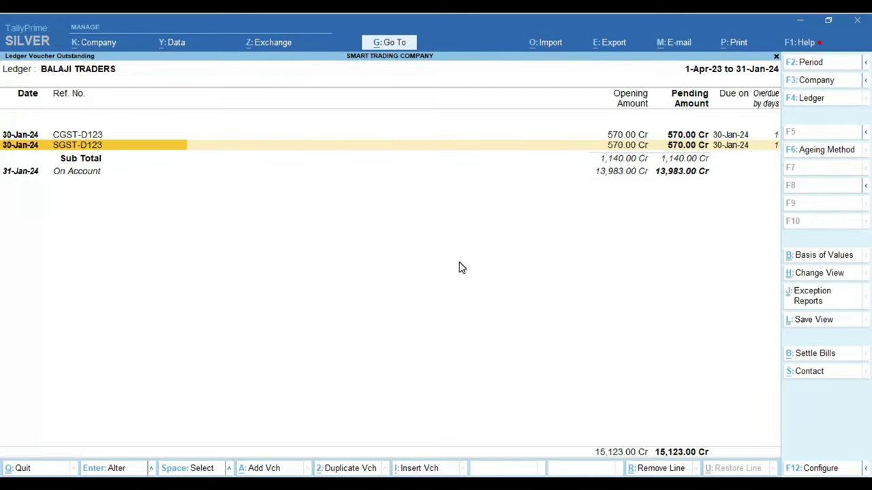
pyautogui.press('Up')
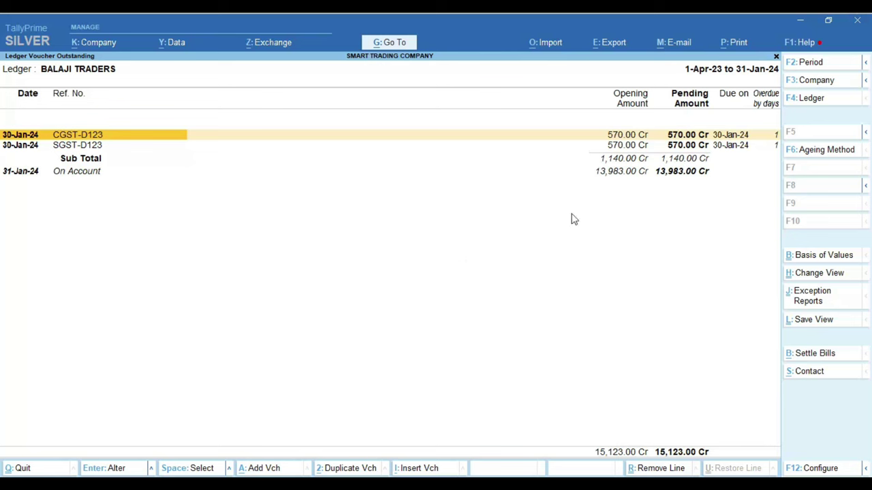
pyautogui.click(831, 359)
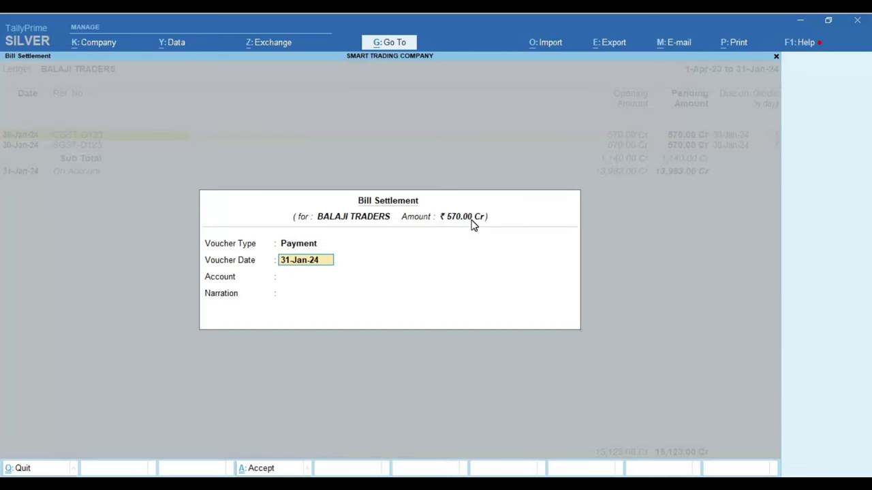
pyautogui.press('BackSpace')
pyautogui.press('Escape')
pyautogui.press('Return')
# - Select the CGST-D123 and SGST-D123 bills and settle them together in a Cash payment voucher dated 31-Jan-24
pyautogui.press('Down')
pyautogui.press('Up')
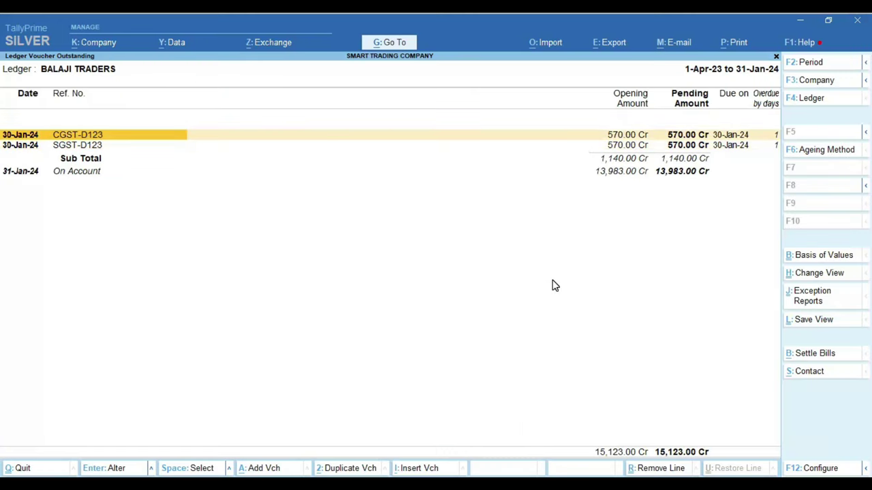
pyautogui.hotkey('shift', 'Down')
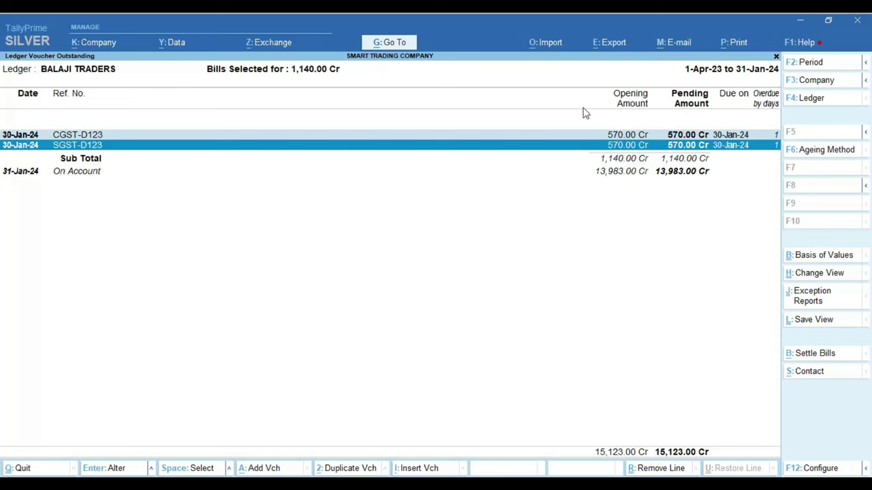
pyautogui.click(823, 356)
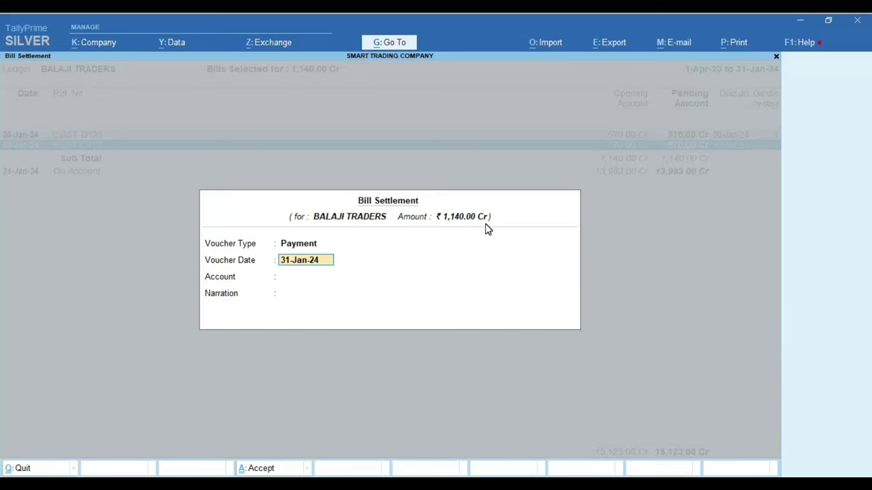
pyautogui.press('Return')
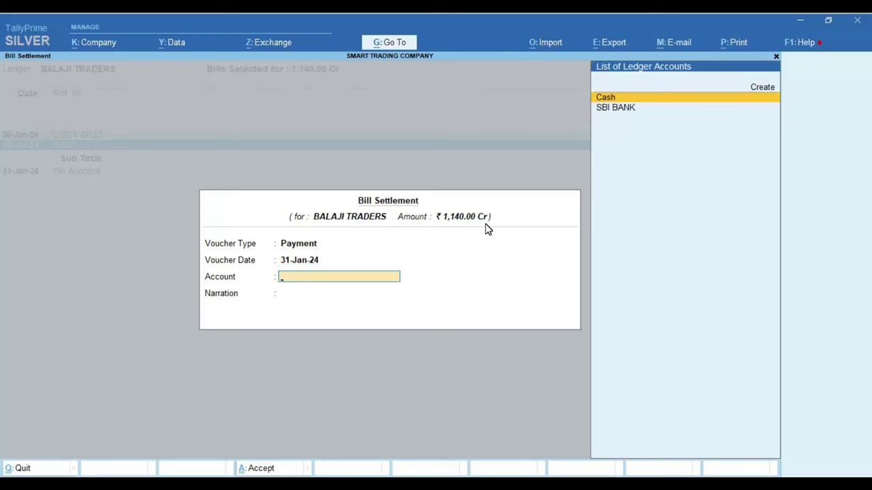
pyautogui.press('Return')
pyautogui.press('Return')
pyautogui.press('Return')
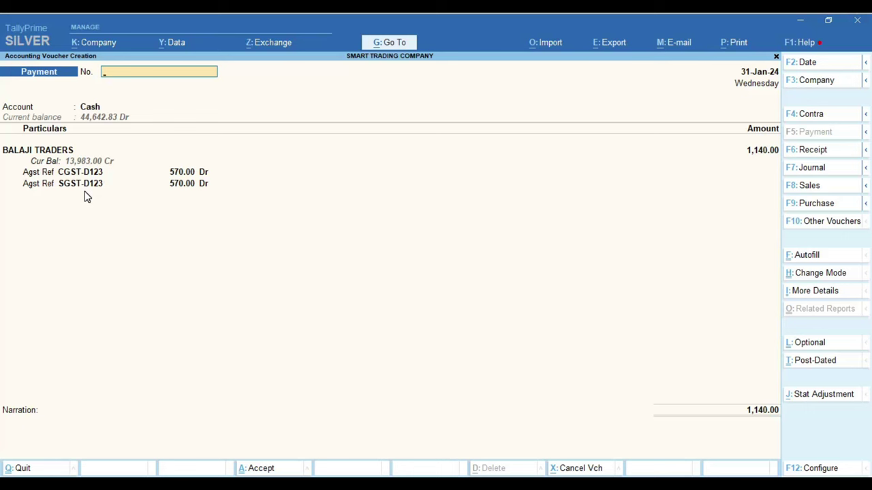
# - Save the GST payment voucher under number 444 and return to the Display More Reports list
pyautogui.write('444')
pyautogui.press('Return')
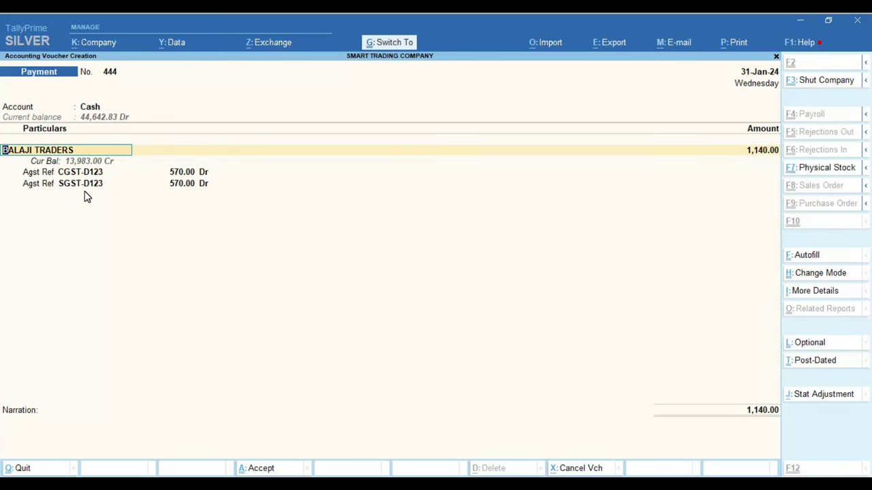
pyautogui.hotkey('ctrl', 'Return')
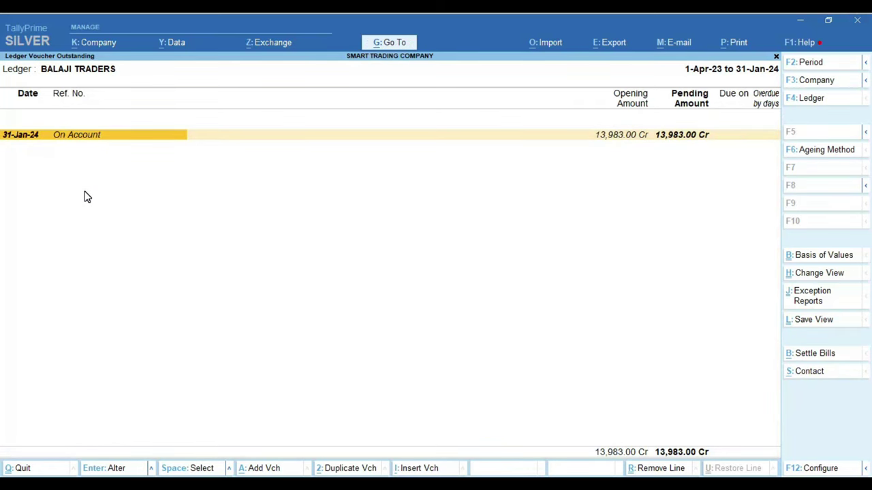
pyautogui.press('F4')
pyautogui.press('BackSpace')
pyautogui.press('Escape')
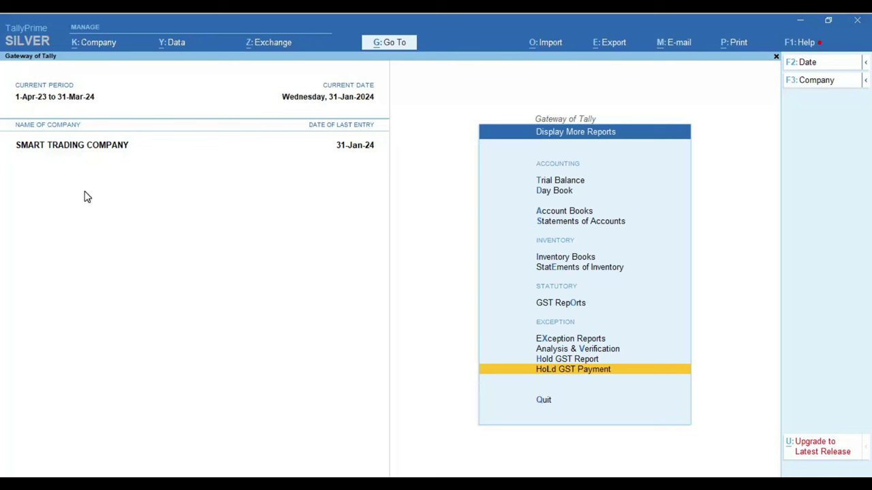
# - Check the status of the HOLD GST AMOUNT add-on in TDL Management and close the report
pyautogui.press('Up')
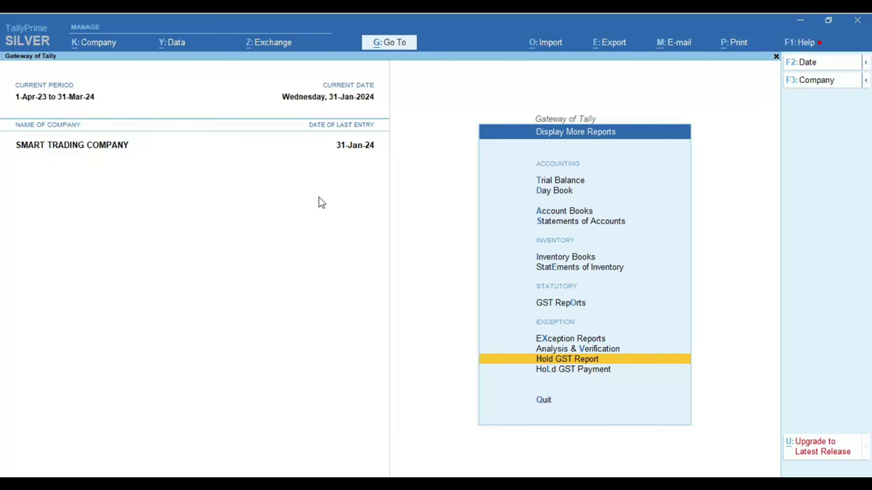
pyautogui.click(810, 47)
pyautogui.click(791, 141)
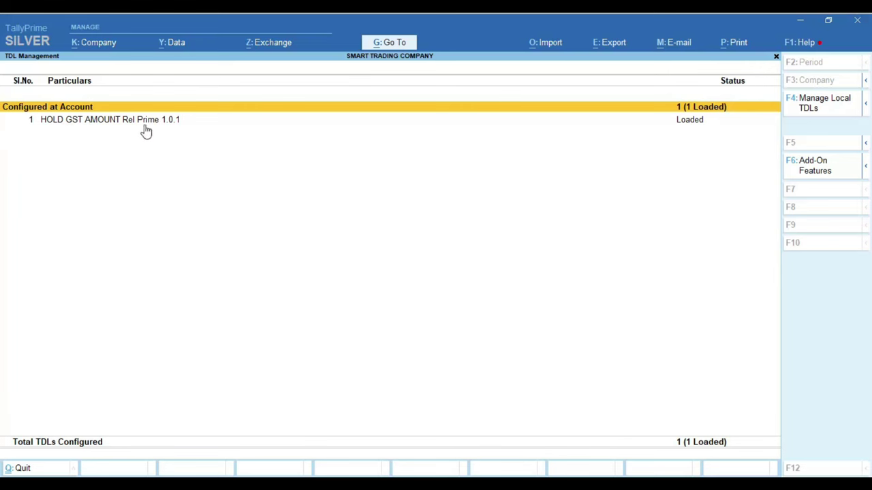
pyautogui.click(776, 55)
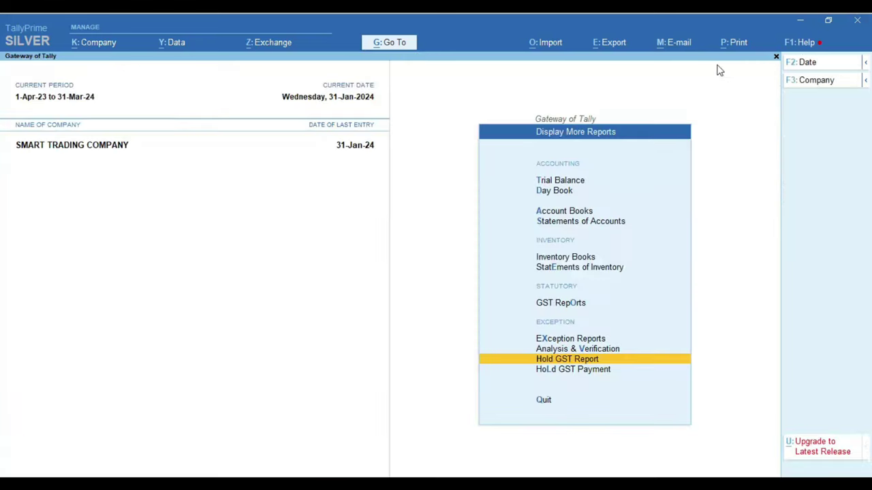
pyautogui.click(804, 45)
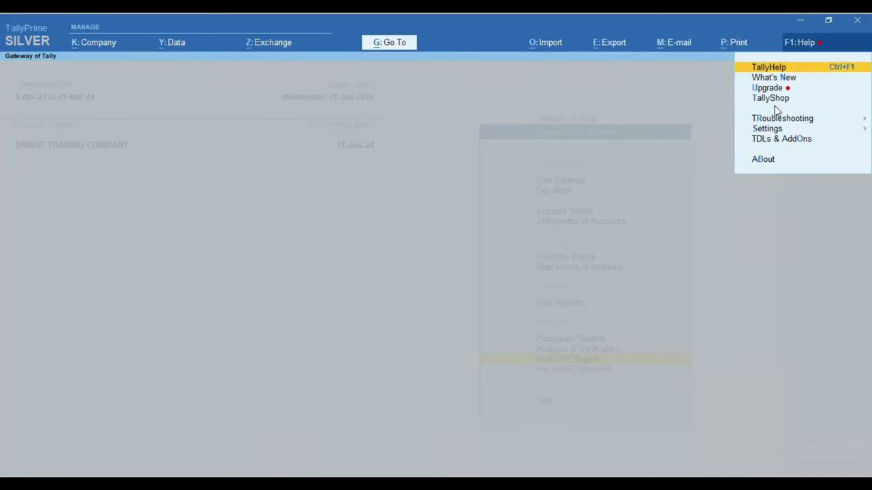
pyautogui.click(687, 190)
# - Go back from Display More Reports to the main Gateway of Tally, staying in the program
pyautogui.press('Escape')
pyautogui.press('Escape')
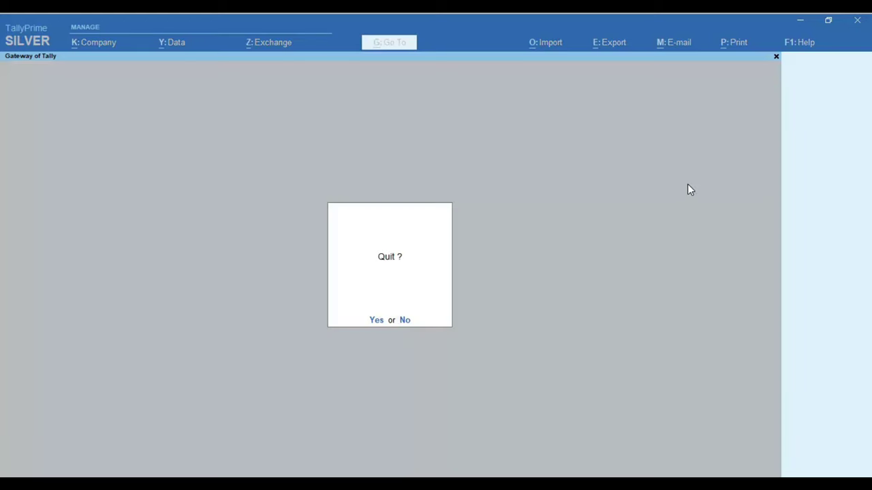
pyautogui.press('Escape')
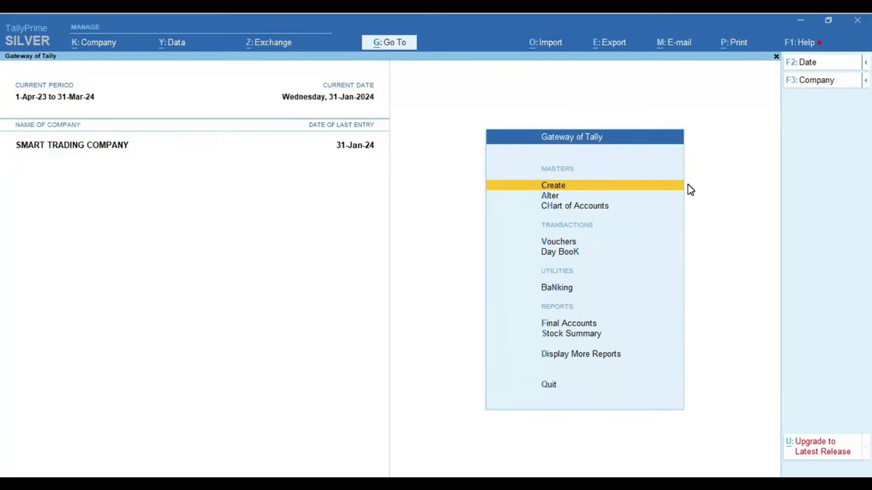
# - Open the Purchase voucher type for alteration and check its Enable Hold GST Amount option
pyautogui.press('Down')
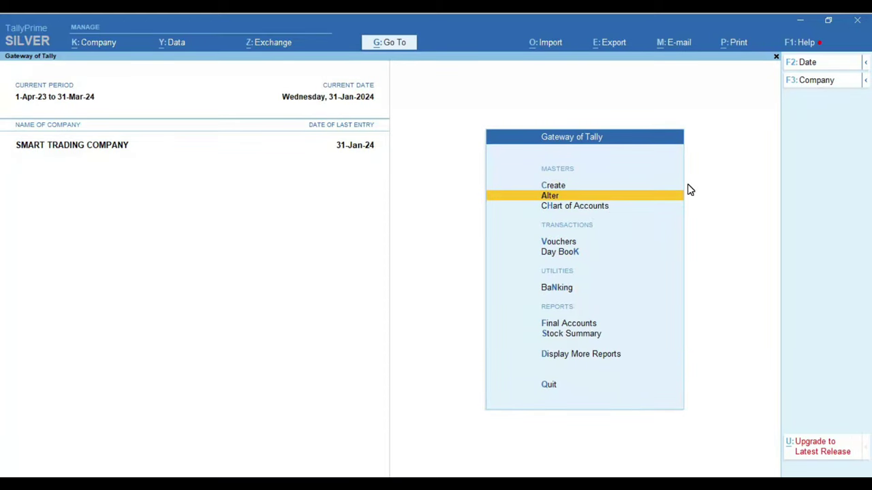
pyautogui.press('Return')
pyautogui.press('Down')
pyautogui.press('Down')
pyautogui.press('Down')
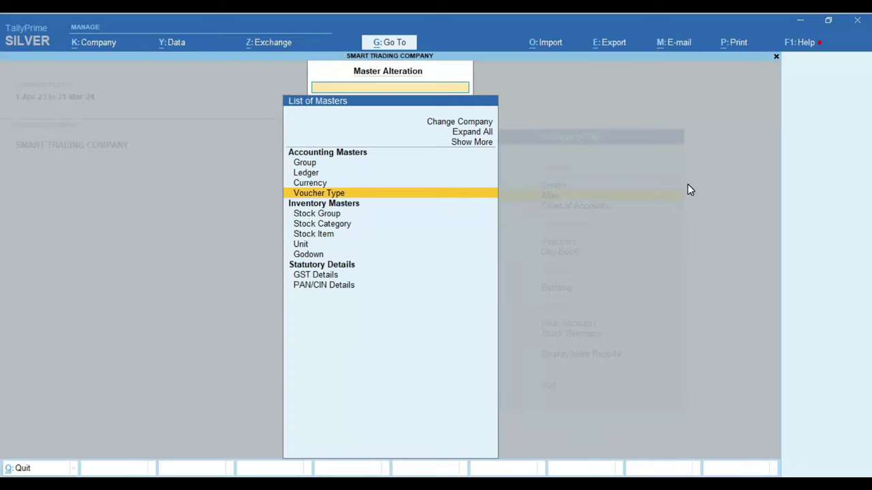
pyautogui.press('Return')
pyautogui.press('Down')
pyautogui.press('Down')
pyautogui.press('Down')
pyautogui.press('Down')
pyautogui.press('Down')
pyautogui.press('Down')
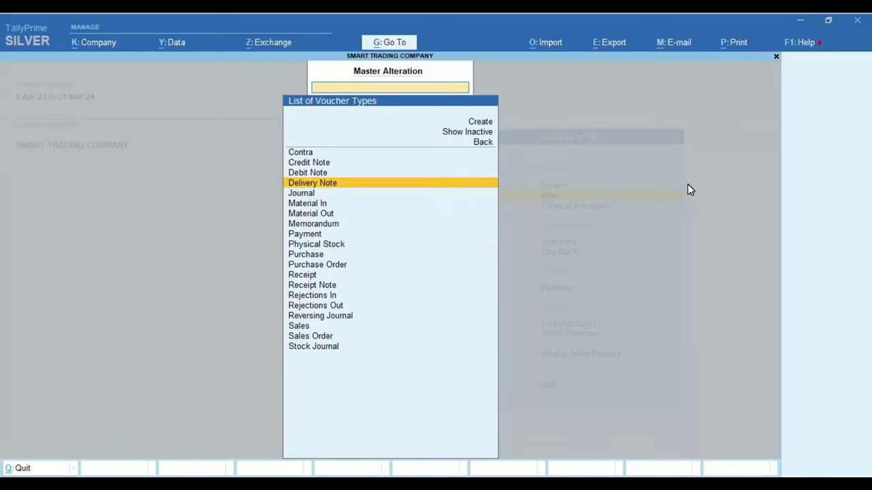
pyautogui.press('Down')
pyautogui.press('Down')
pyautogui.press('Down')
pyautogui.press('Down')
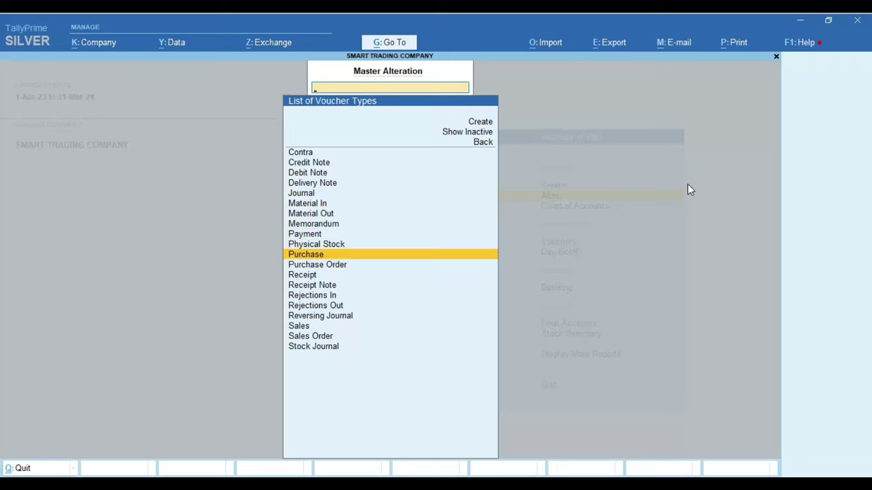
pyautogui.press('Return')
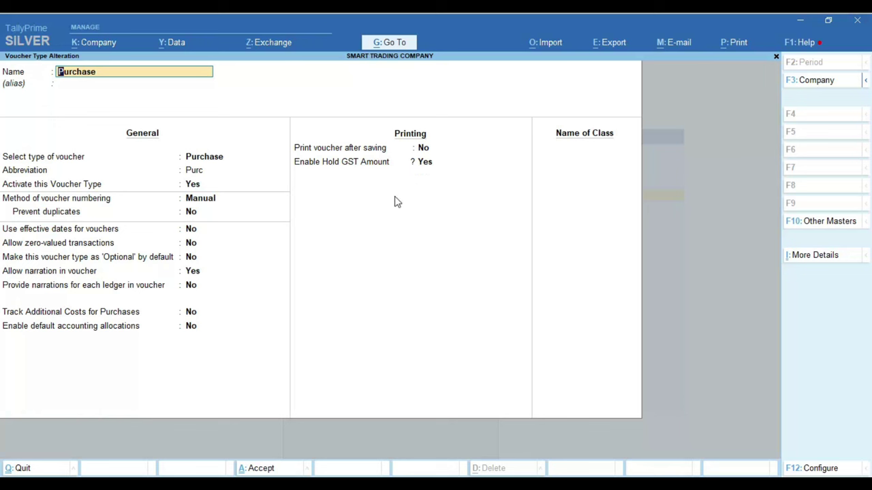
# - Leave the Purchase voucher type without saving and return to the Gateway of Tally
pyautogui.press('Escape')
pyautogui.press('y')
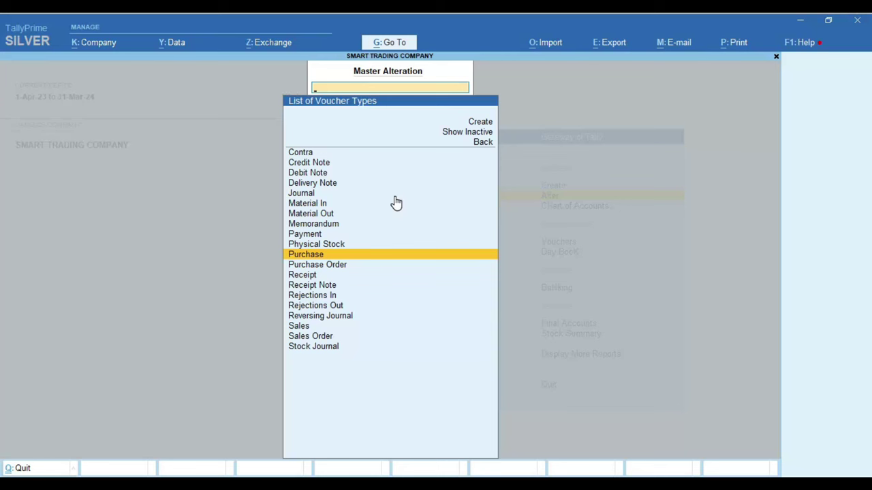
pyautogui.press('Escape')
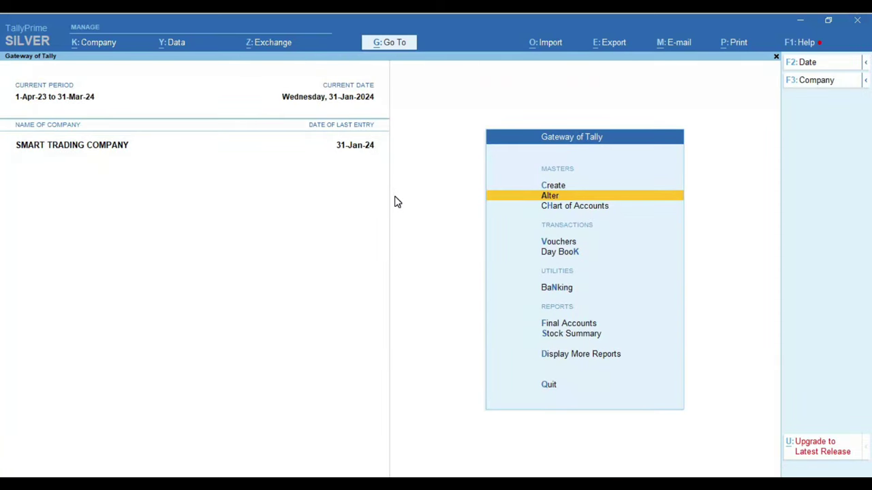